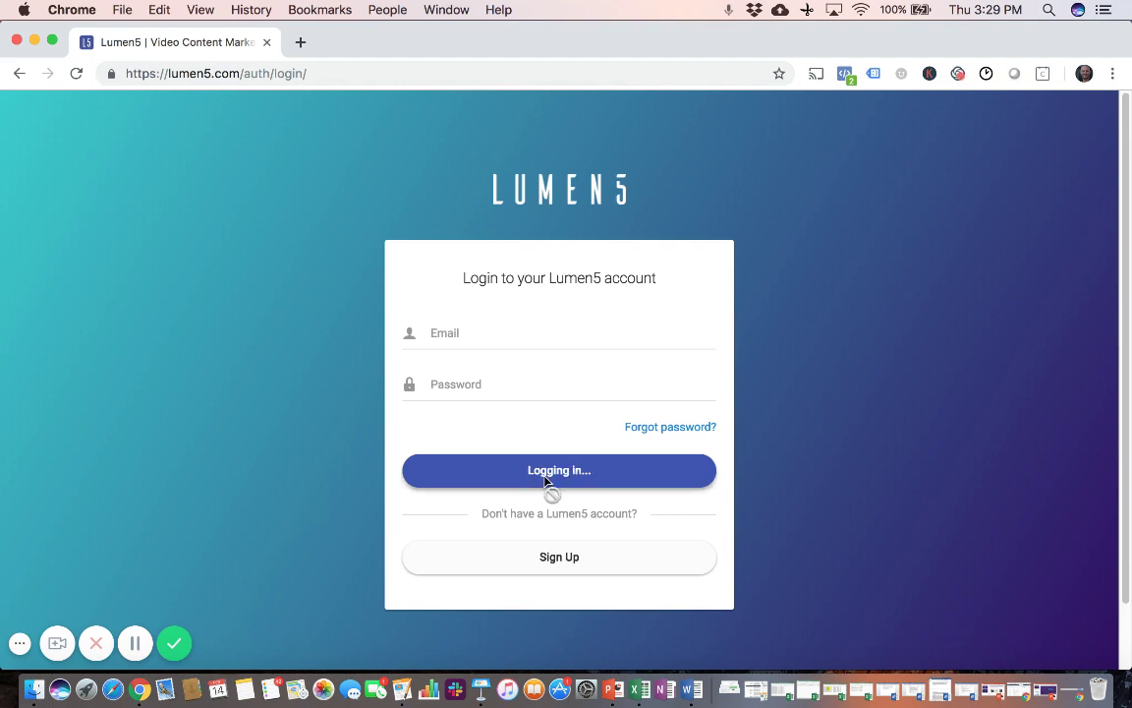
Step: Log in to Lumen5 using the autofilled account email and the account password
{"action": "left_click", "coordinate": [483, 346]}
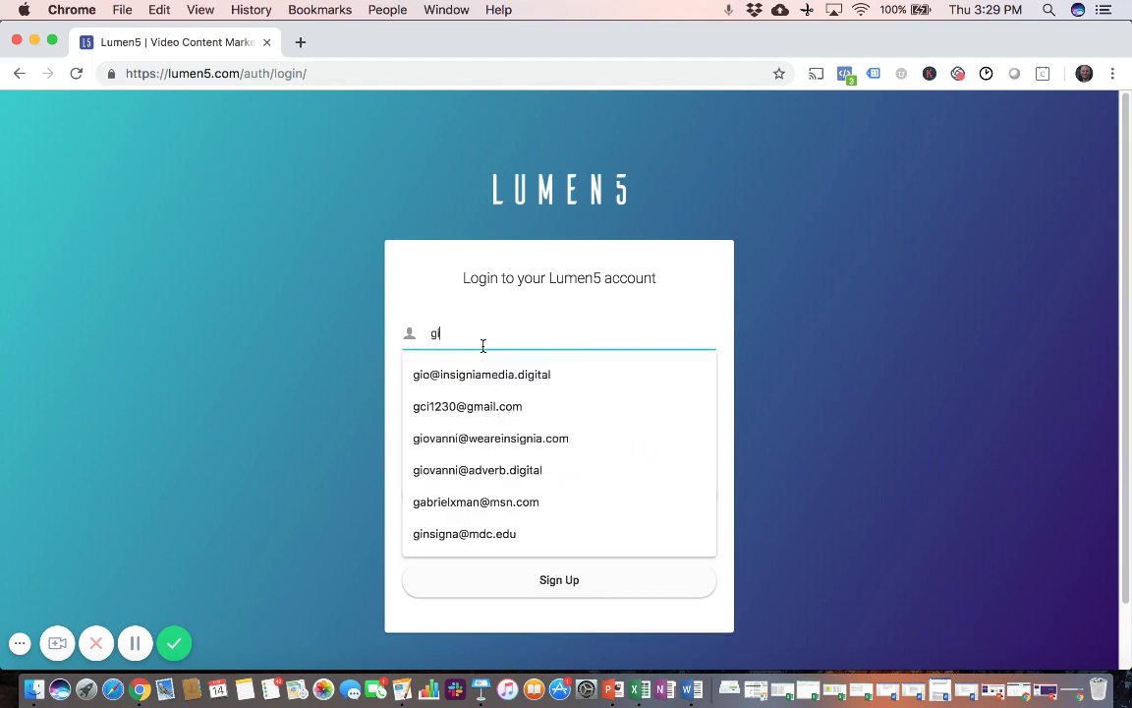
{"action": "left_click", "coordinate": [472, 376]}
{"action": "left_click", "coordinate": [469, 407]}
{"action": "type", "text": "*"}
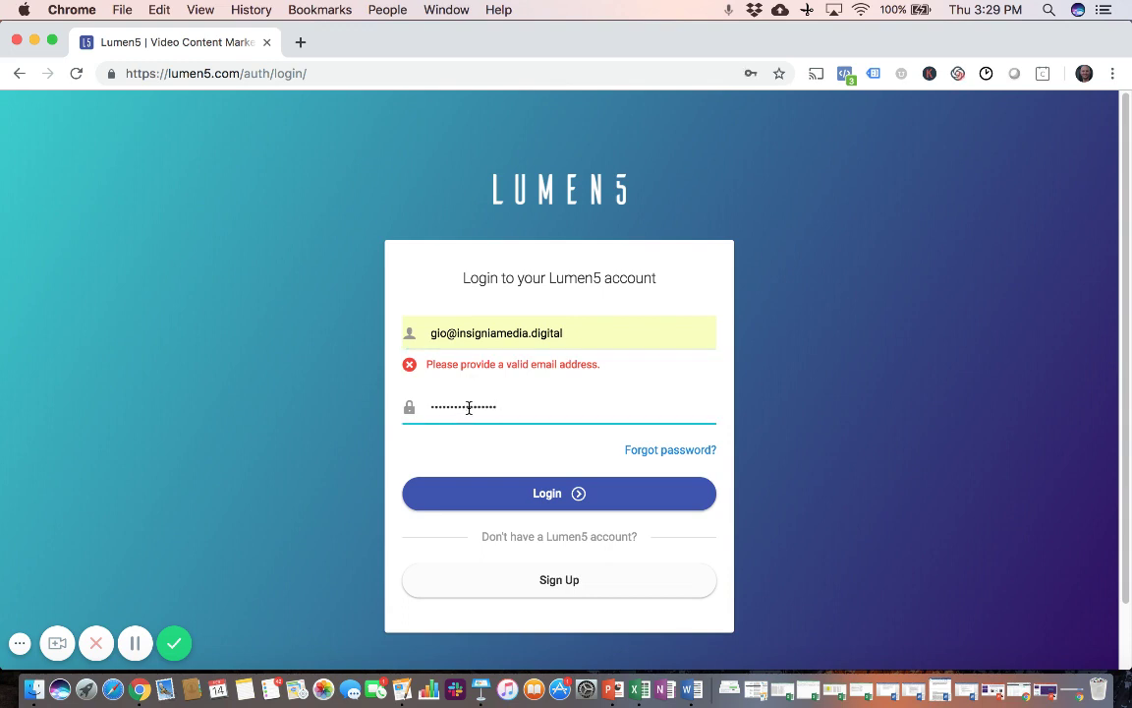
{"action": "type", "text": "*"}
{"action": "key", "text": "Return"}
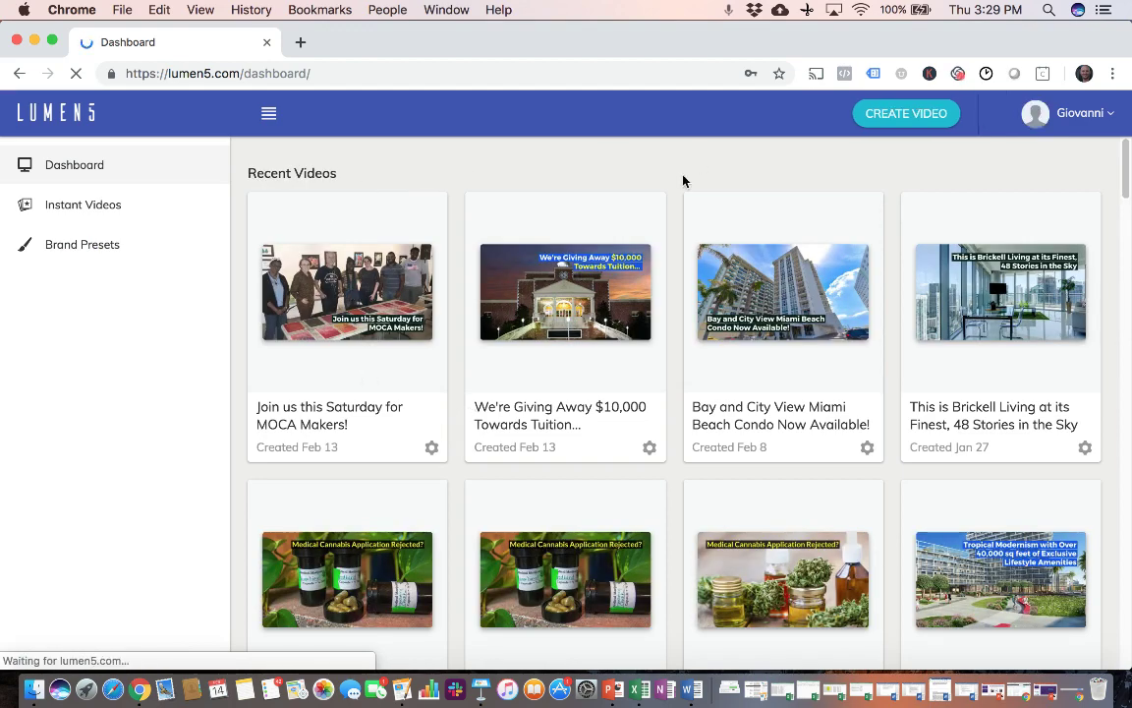
Step: Scroll past the video templates and choose Start from scratch
{"action": "scroll", "coordinate": [670, 197], "scroll_direction": "down", "scroll_amount": 4}
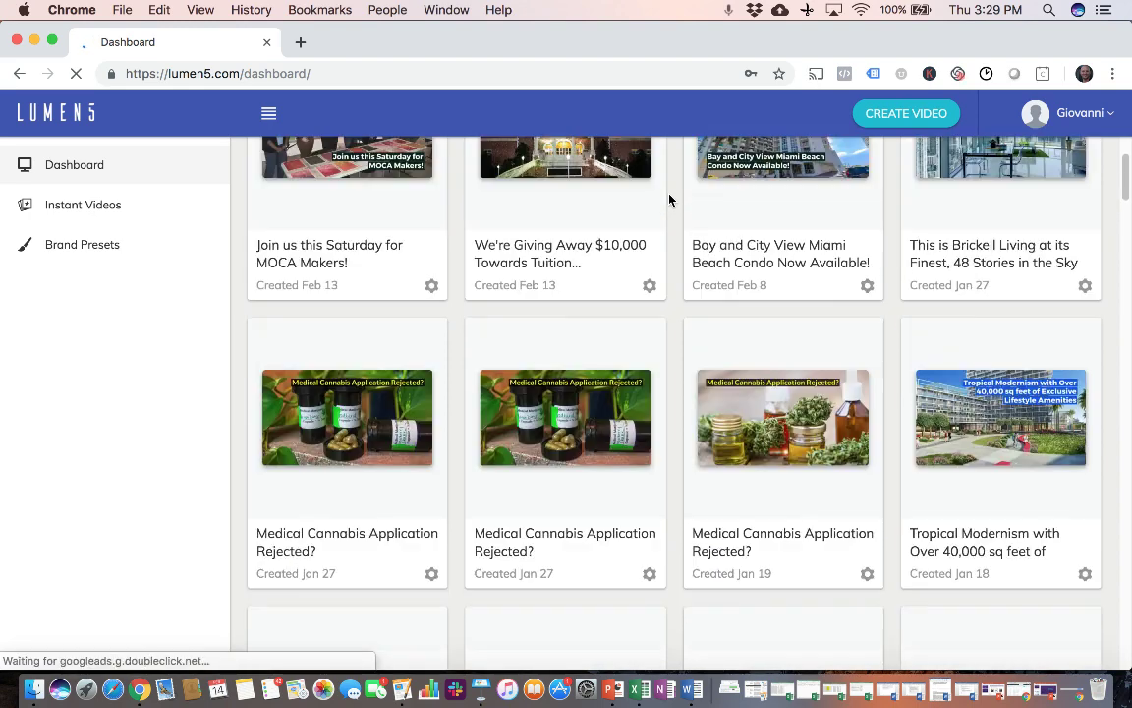
{"action": "scroll", "coordinate": [670, 200], "scroll_direction": "up", "scroll_amount": 4}
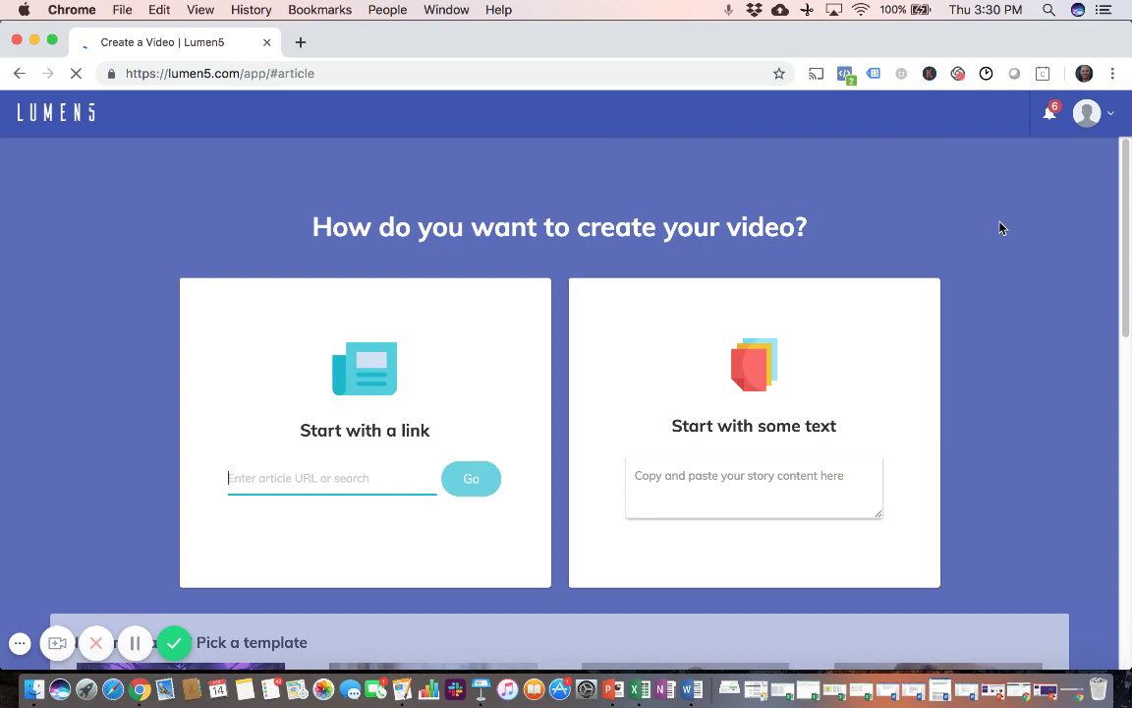
{"action": "scroll", "coordinate": [1001, 228], "scroll_direction": "down", "scroll_amount": 2}
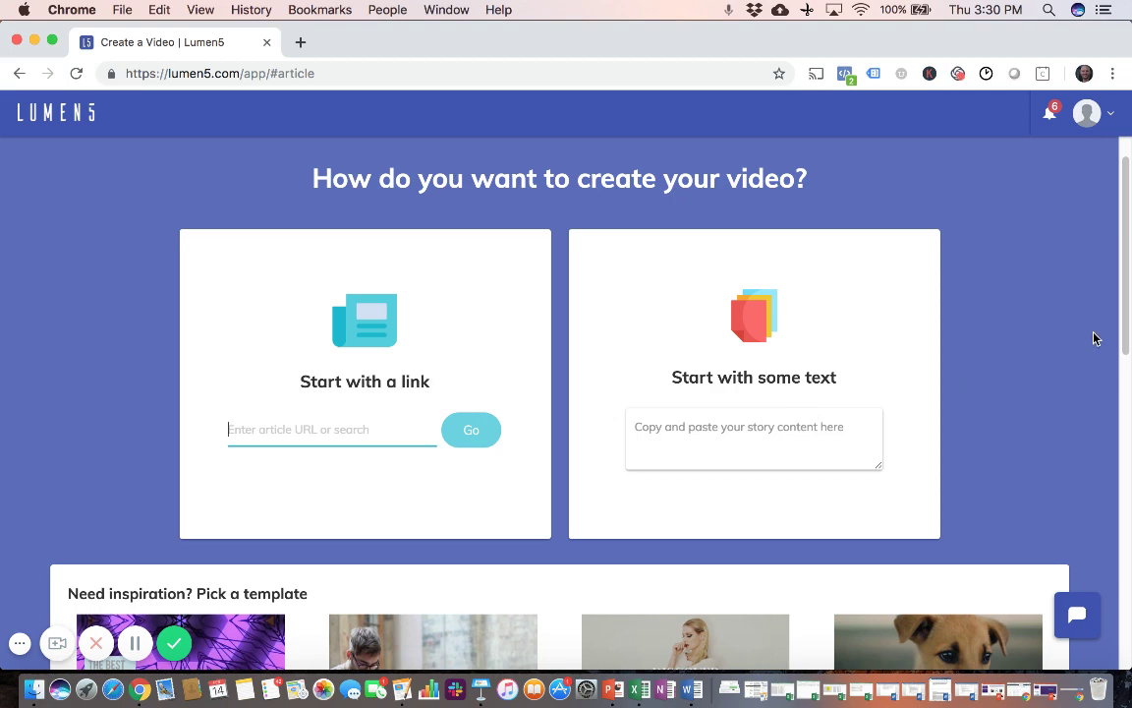
{"action": "scroll", "coordinate": [1096, 338], "scroll_direction": "down", "scroll_amount": 3}
{"action": "scroll", "coordinate": [1096, 338], "scroll_direction": "down", "scroll_amount": 12}
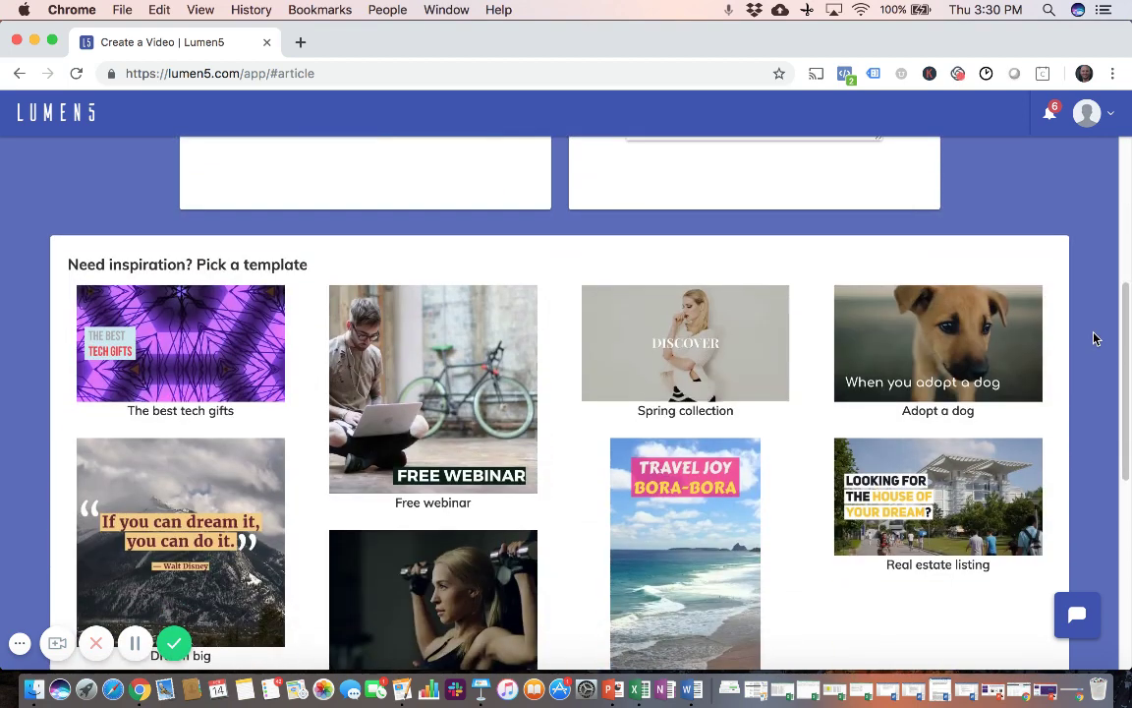
{"action": "scroll", "coordinate": [1096, 338], "scroll_direction": "down", "scroll_amount": 1}
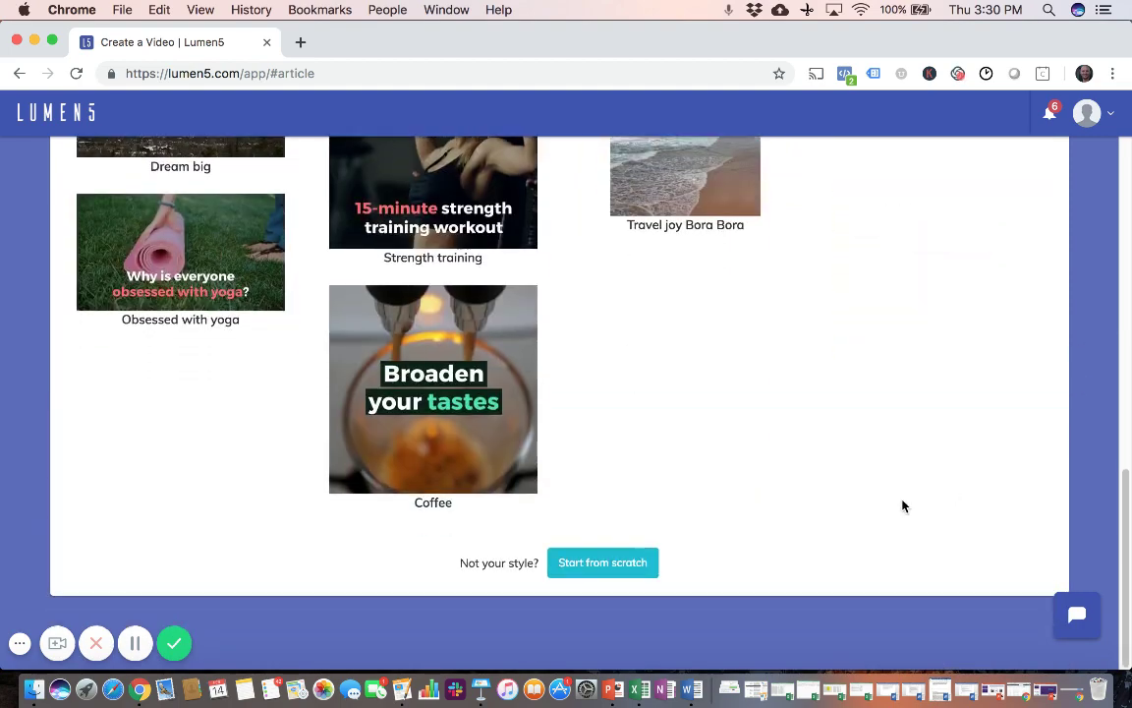
{"action": "left_click", "coordinate": [589, 571]}
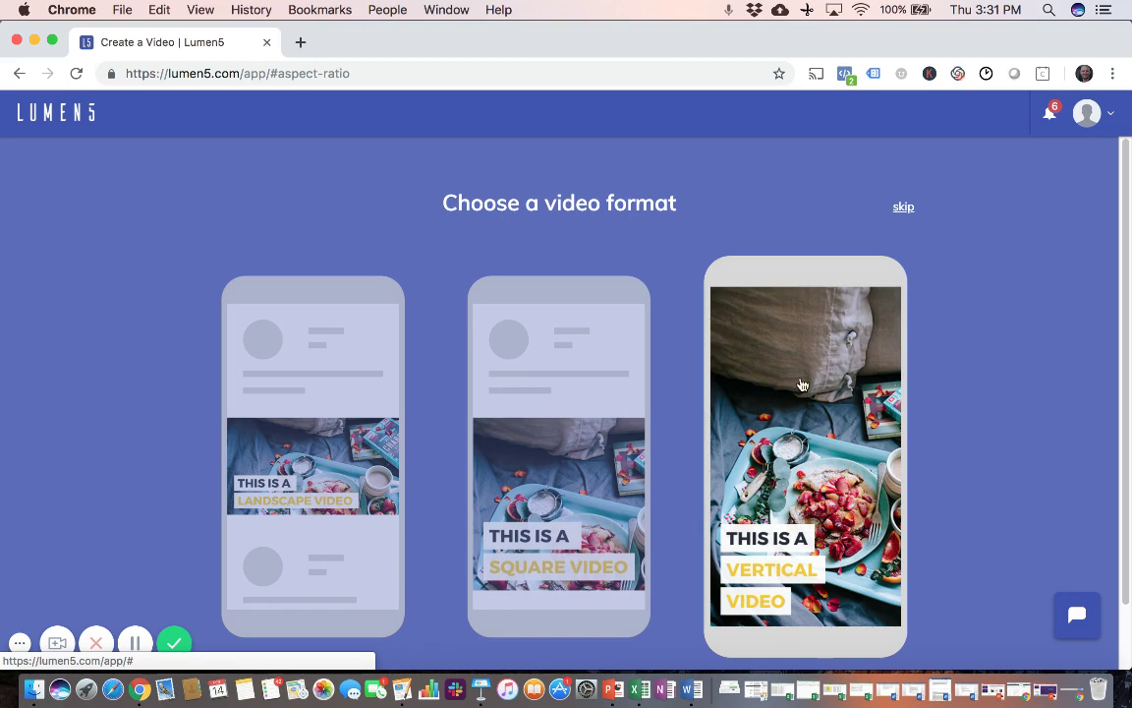
Step: Pick the Landscape video format
{"action": "left_click", "coordinate": [304, 467]}
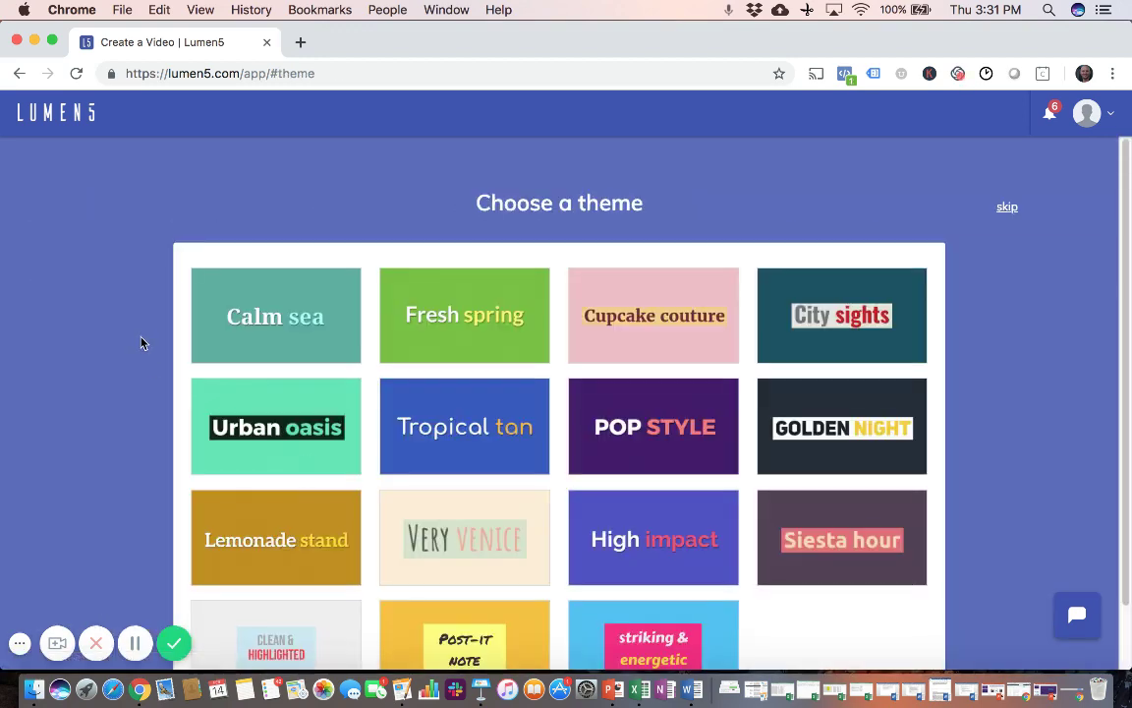
Step: Choose the Urban oasis theme to enter the video editor
{"action": "scroll", "coordinate": [141, 342], "scroll_direction": "down", "scroll_amount": 1}
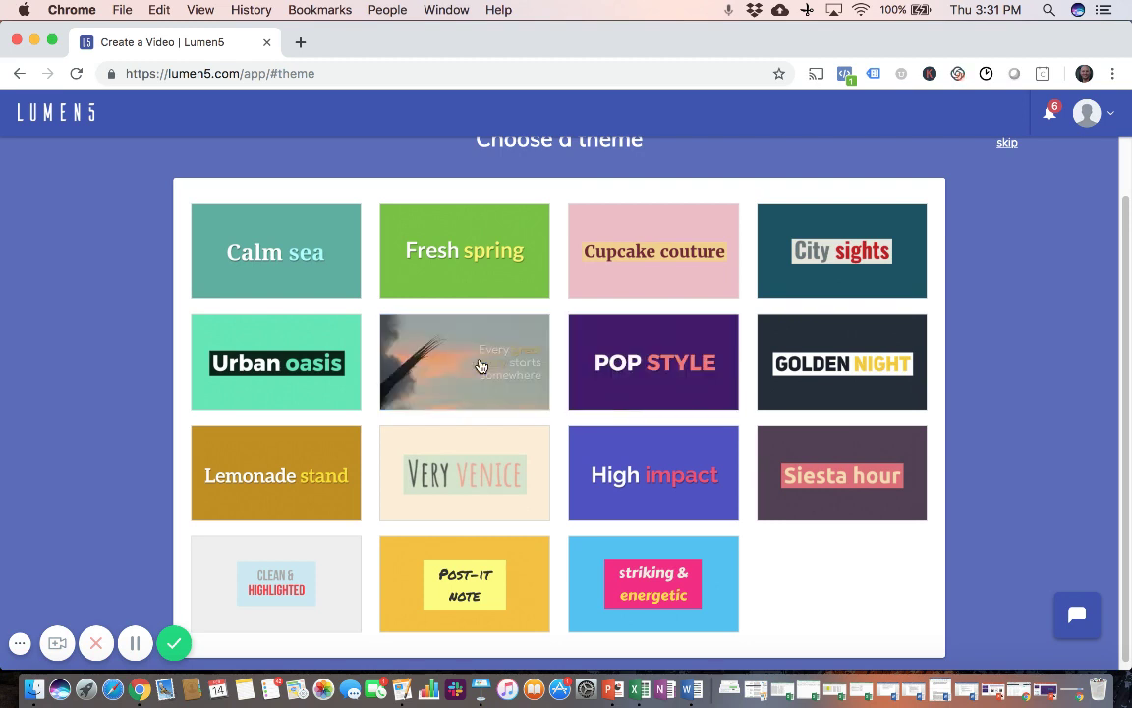
{"action": "left_click", "coordinate": [272, 369]}
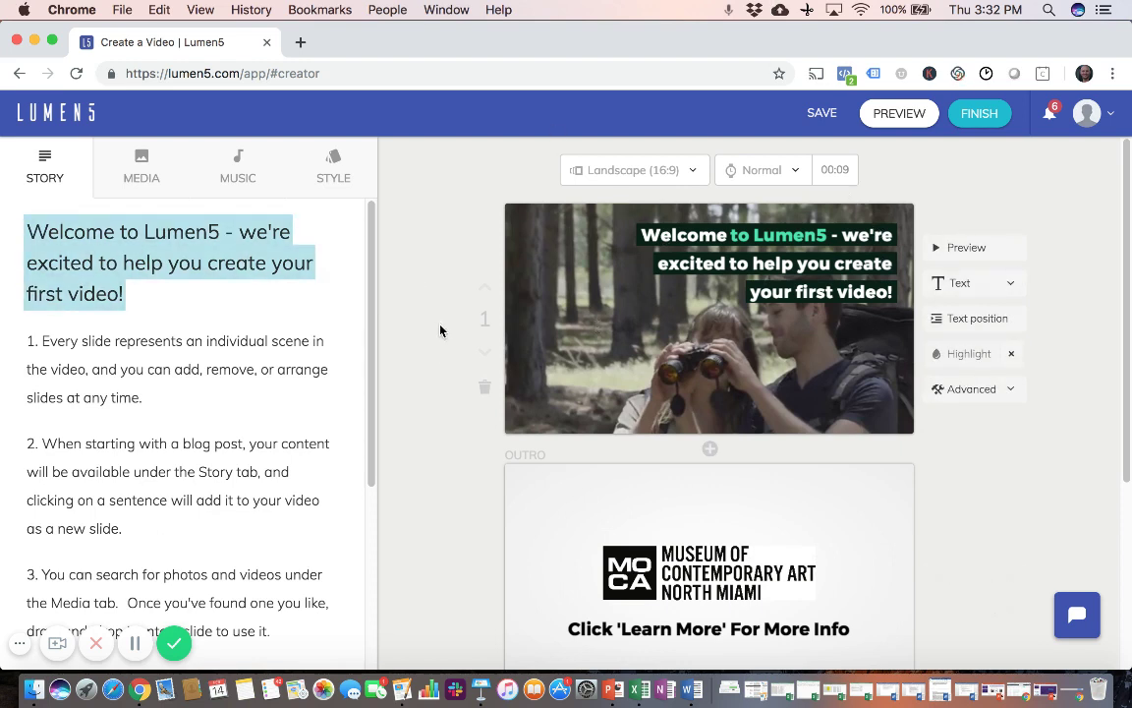
Step: Show the Media library and browse its stock Recommendations
{"action": "left_click", "coordinate": [144, 167]}
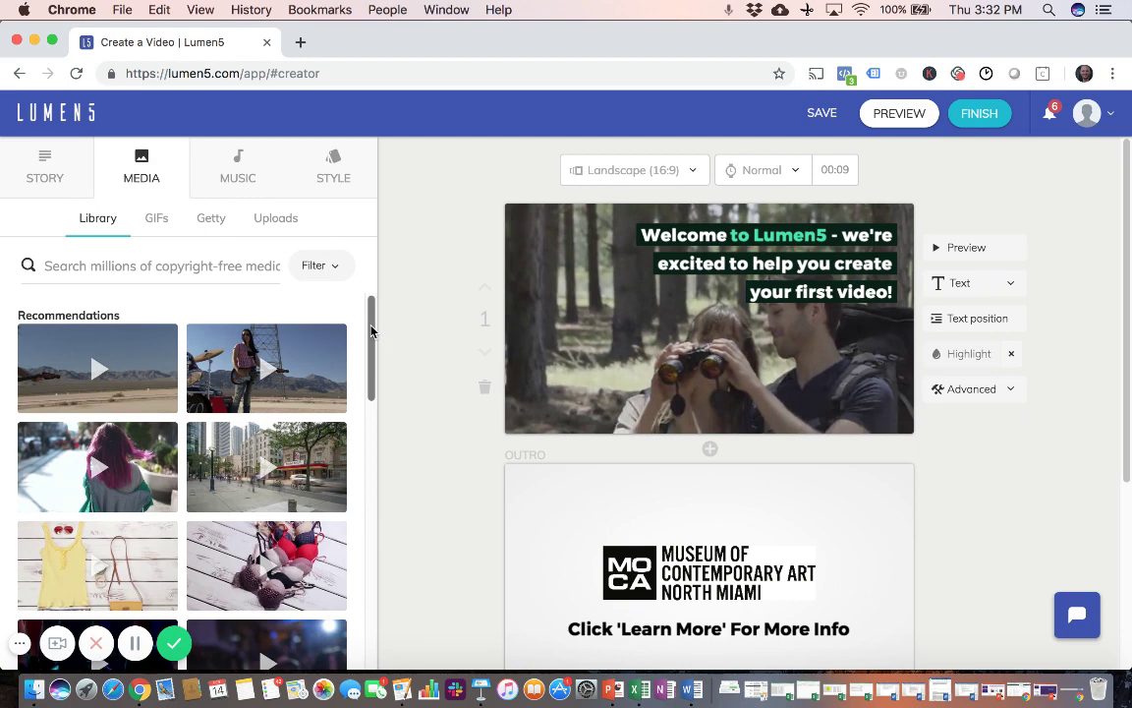
{"action": "left_click_drag", "start_coordinate": [373, 332], "coordinate": [370, 382]}
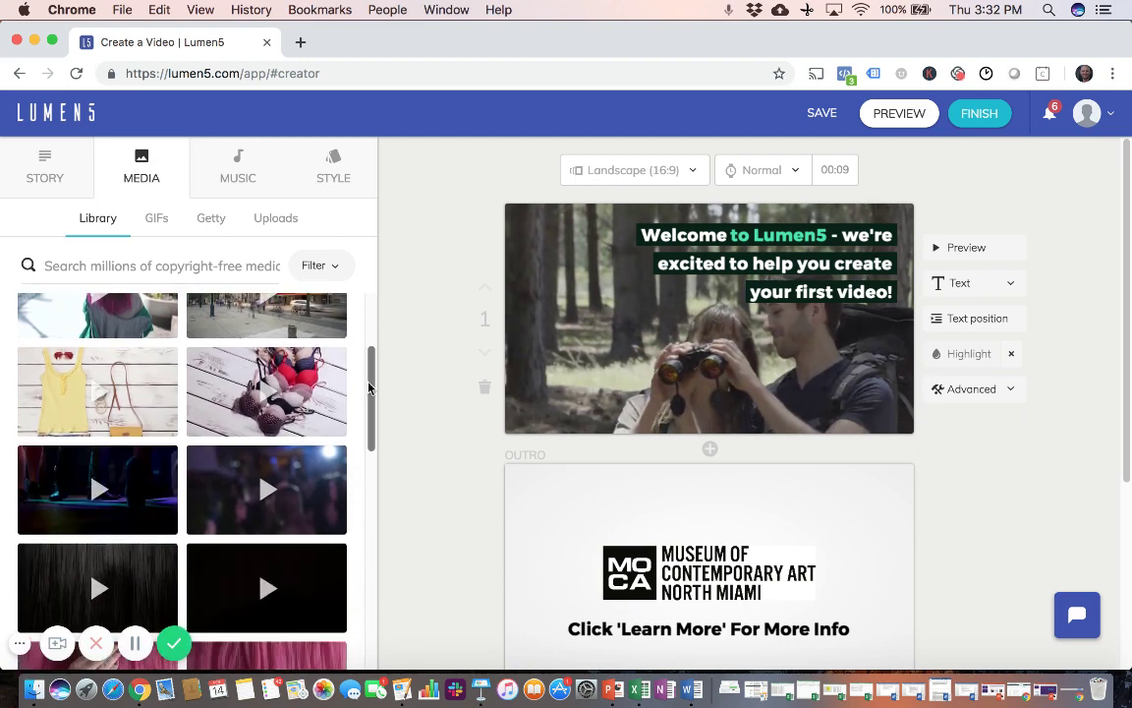
{"action": "left_click_drag", "start_coordinate": [369, 388], "coordinate": [369, 501]}
{"action": "scroll", "coordinate": [369, 498], "scroll_direction": "down", "scroll_amount": 1}
{"action": "scroll", "coordinate": [370, 518], "scroll_direction": "down", "scroll_amount": 10}
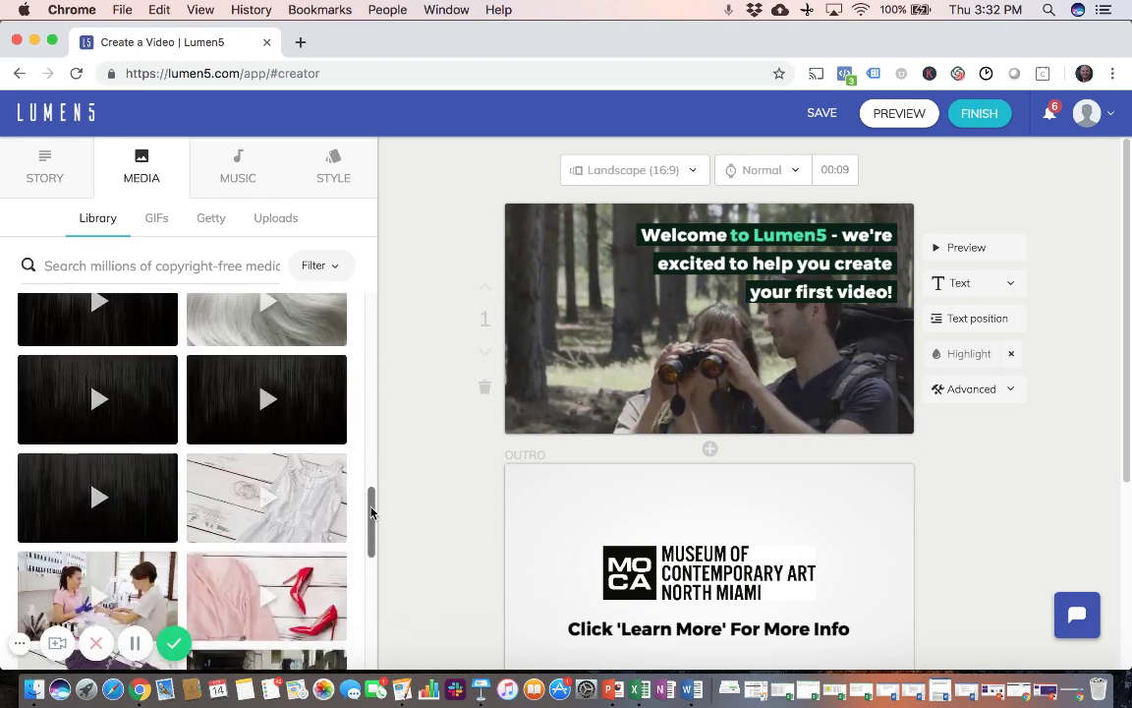
{"action": "left_click_drag", "start_coordinate": [372, 512], "coordinate": [369, 561]}
{"action": "scroll", "coordinate": [370, 562], "scroll_direction": "down", "scroll_amount": 5}
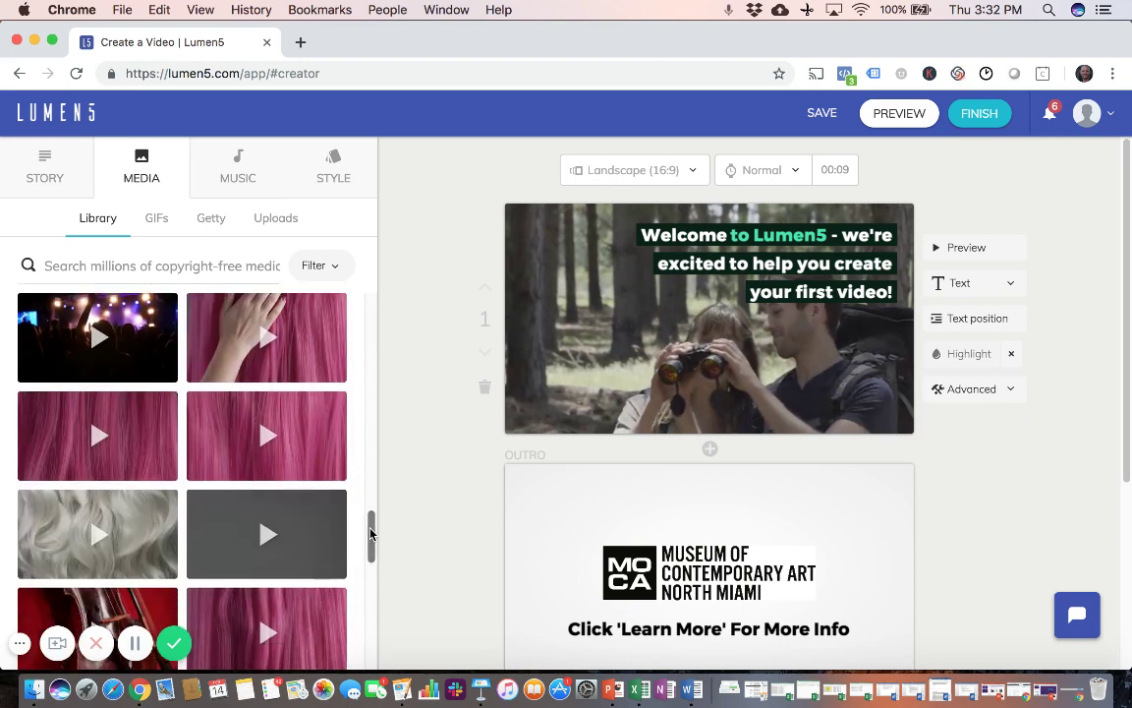
{"action": "left_click_drag", "start_coordinate": [371, 534], "coordinate": [373, 248]}
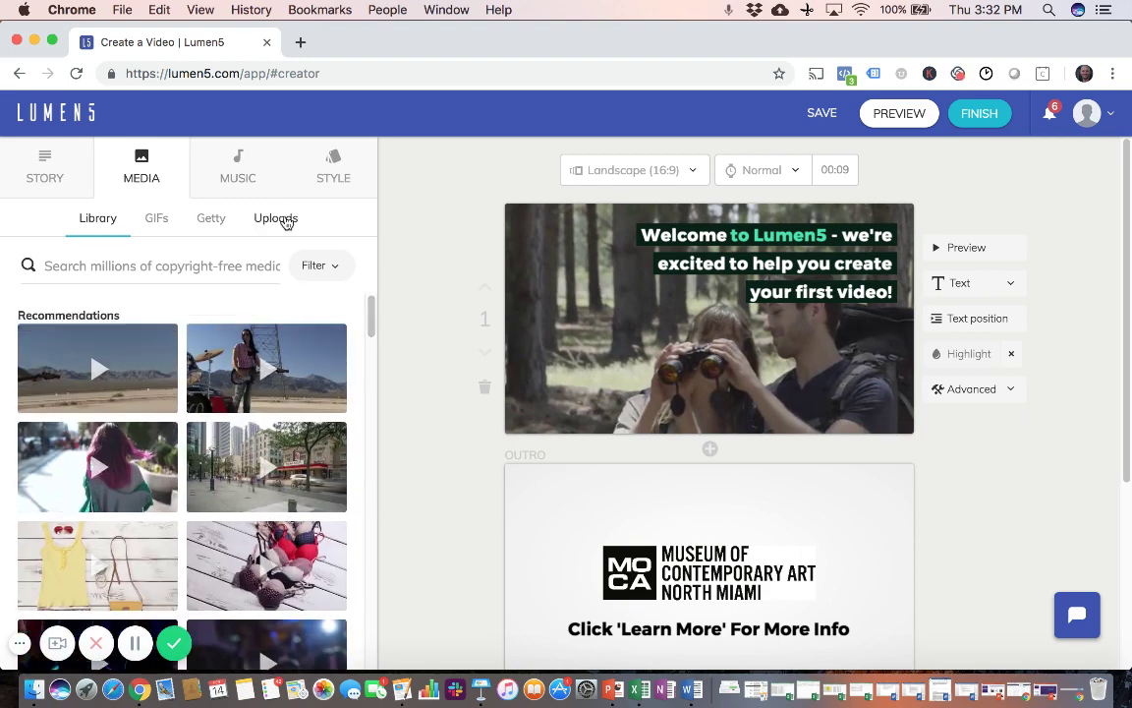
Step: Upload the first gallery JPEG from the Downloads folder into Uploads
{"action": "left_click", "coordinate": [289, 218]}
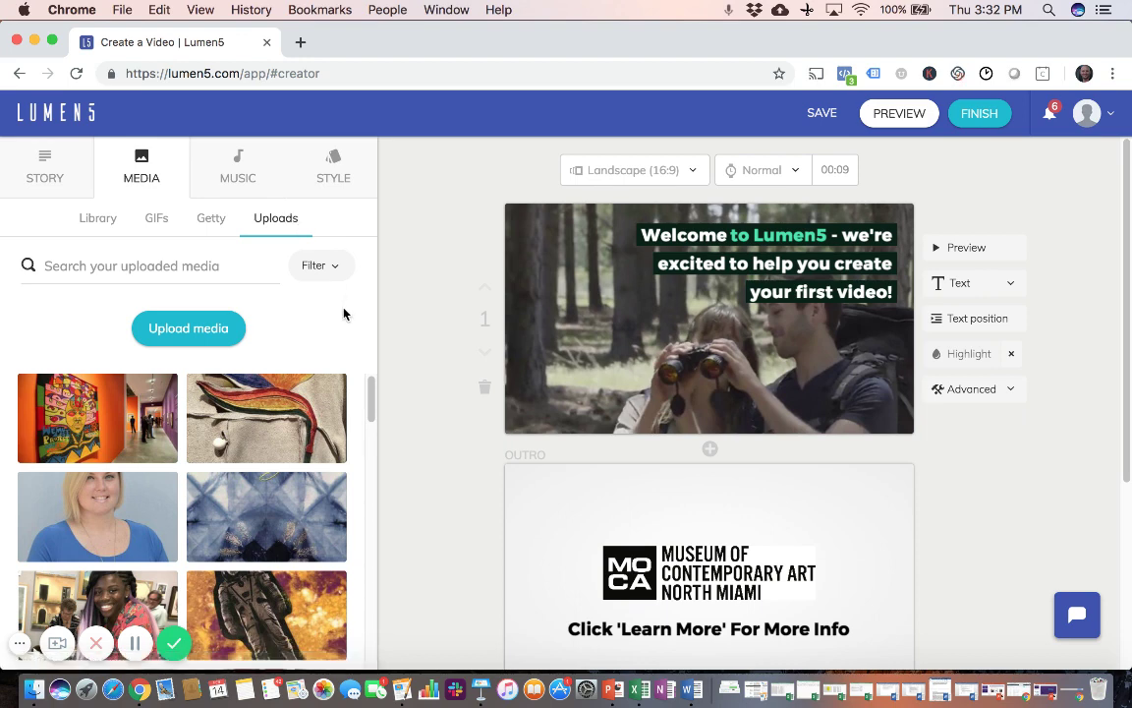
{"action": "left_click", "coordinate": [184, 333]}
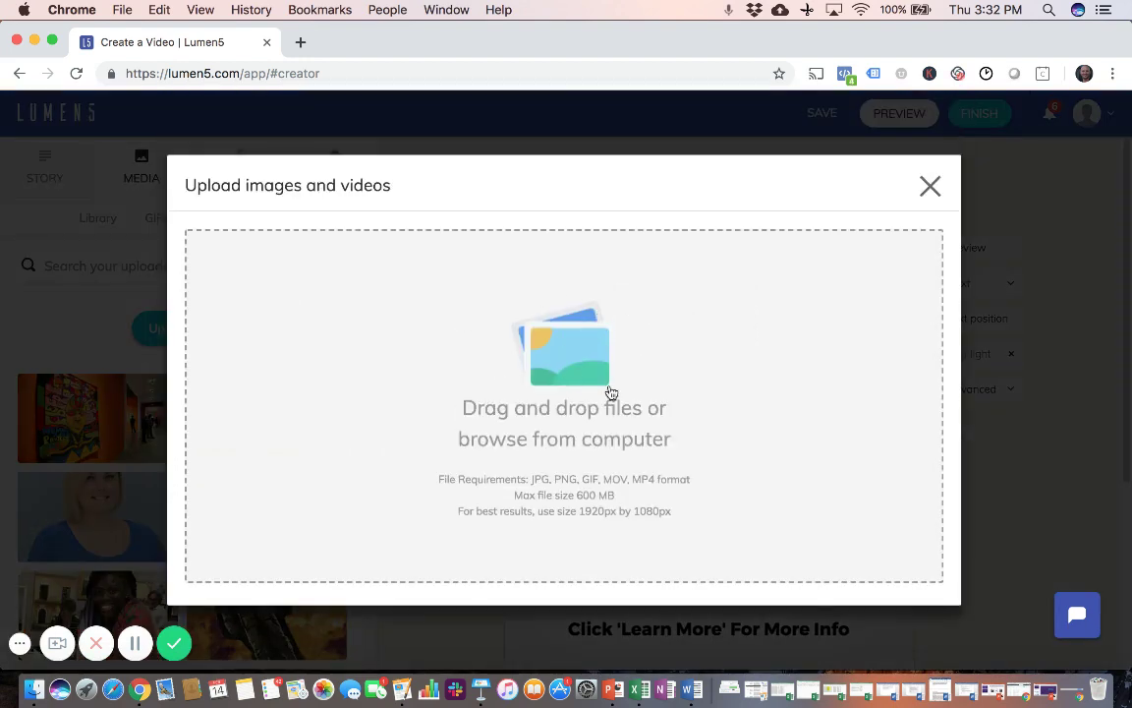
{"action": "left_click", "coordinate": [565, 369]}
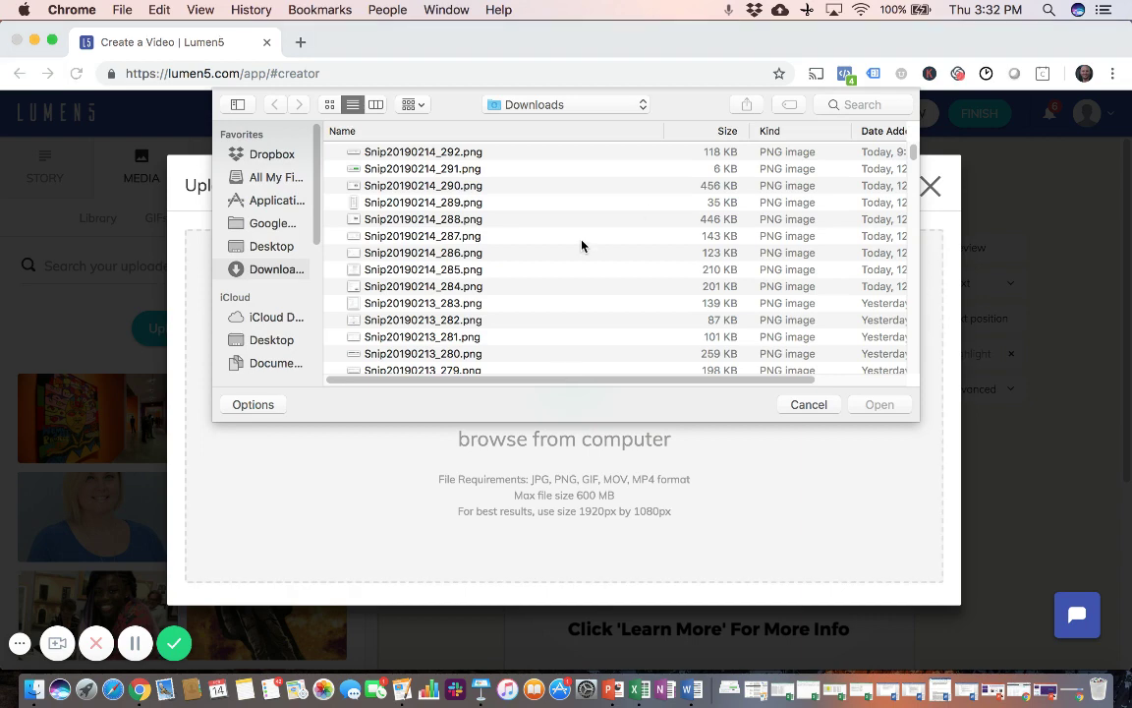
{"action": "scroll", "coordinate": [531, 207], "scroll_direction": "down", "scroll_amount": 1}
{"action": "scroll", "coordinate": [530, 207], "scroll_direction": "down", "scroll_amount": 3}
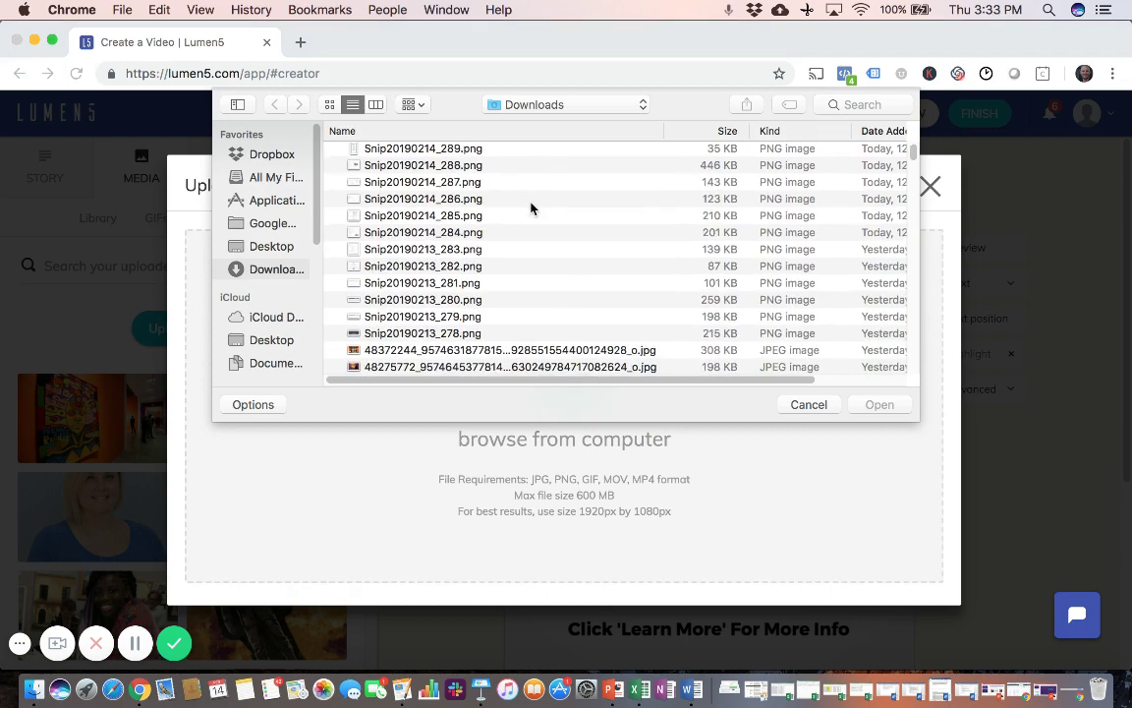
{"action": "scroll", "coordinate": [531, 207], "scroll_direction": "up", "scroll_amount": 3}
{"action": "scroll", "coordinate": [531, 207], "scroll_direction": "down", "scroll_amount": 8}
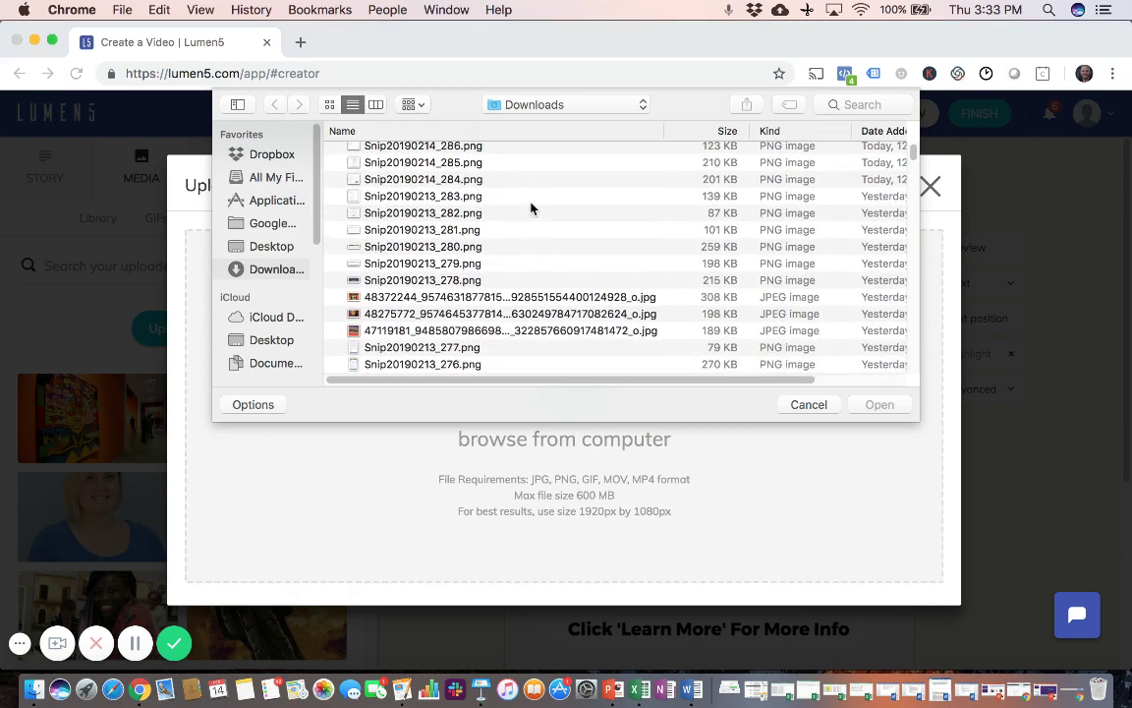
{"action": "scroll", "coordinate": [531, 207], "scroll_direction": "down", "scroll_amount": 1}
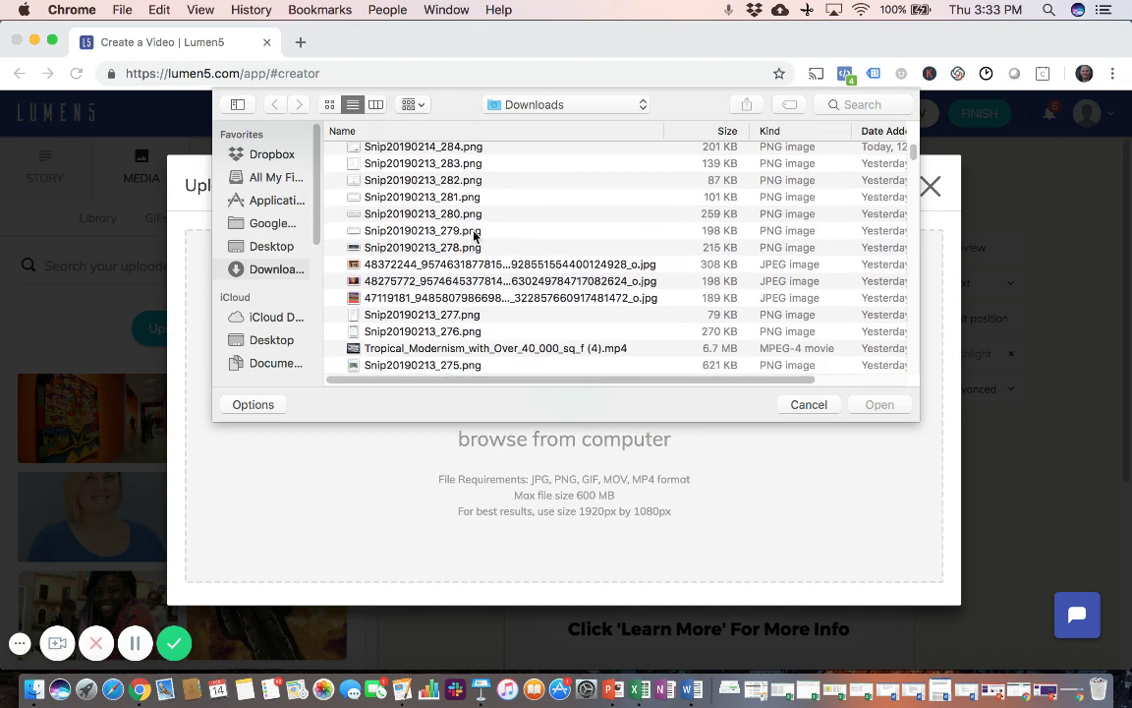
{"action": "left_click", "coordinate": [386, 265]}
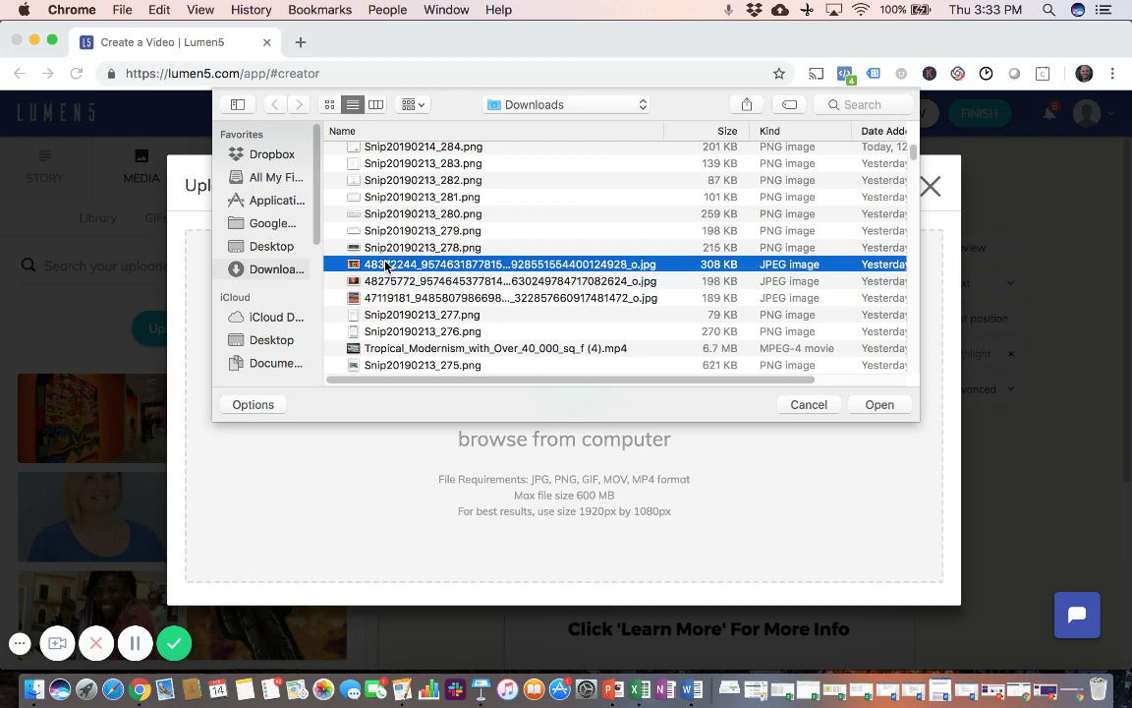
{"action": "left_click", "coordinate": [872, 404]}
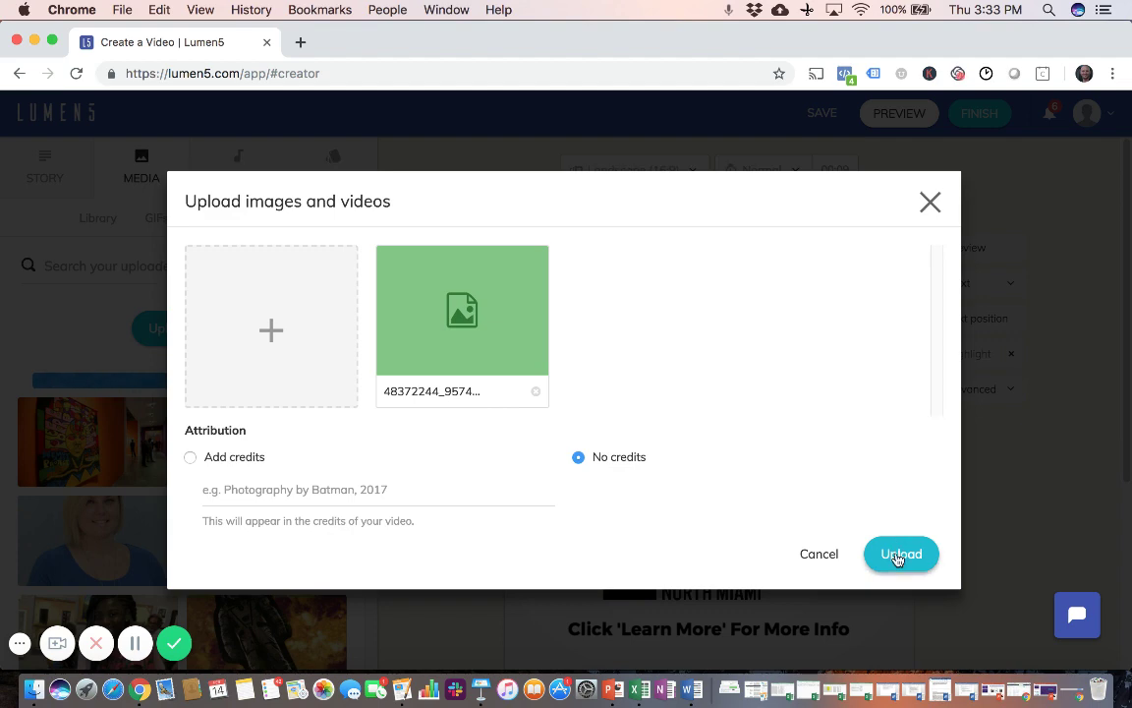
{"action": "left_click", "coordinate": [897, 555]}
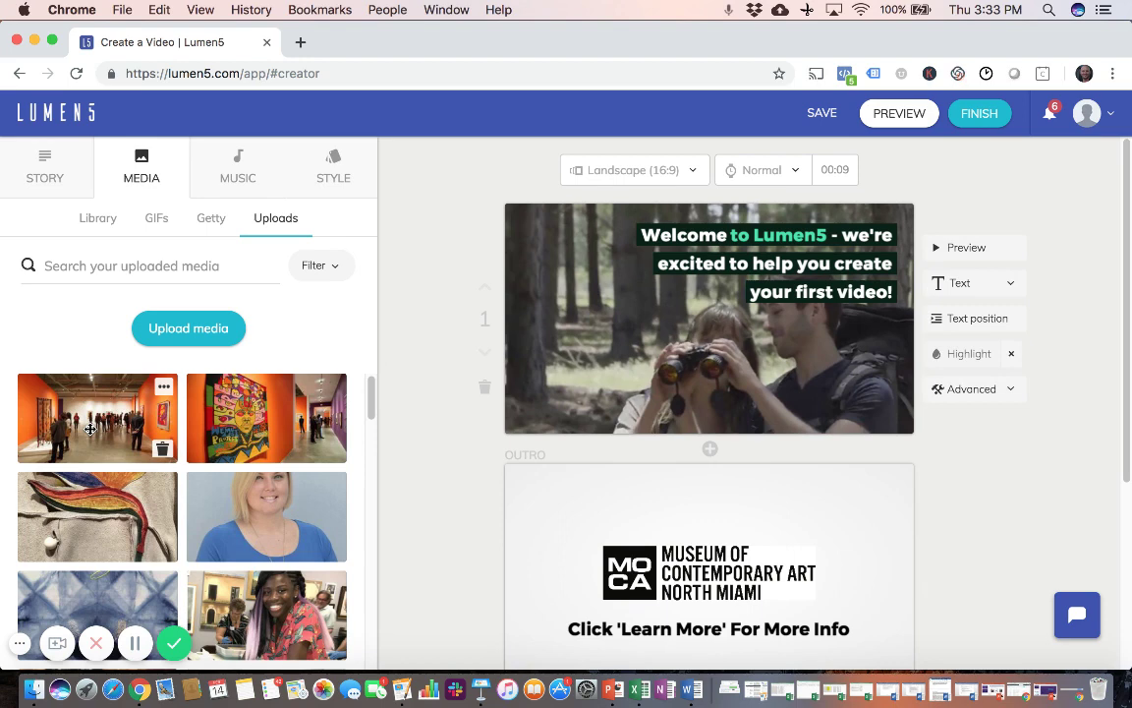
Step: Place the uploaded gallery photo on scene 1 and caption it 'Type your text here'
{"action": "left_click_drag", "start_coordinate": [89, 429], "coordinate": [691, 334]}
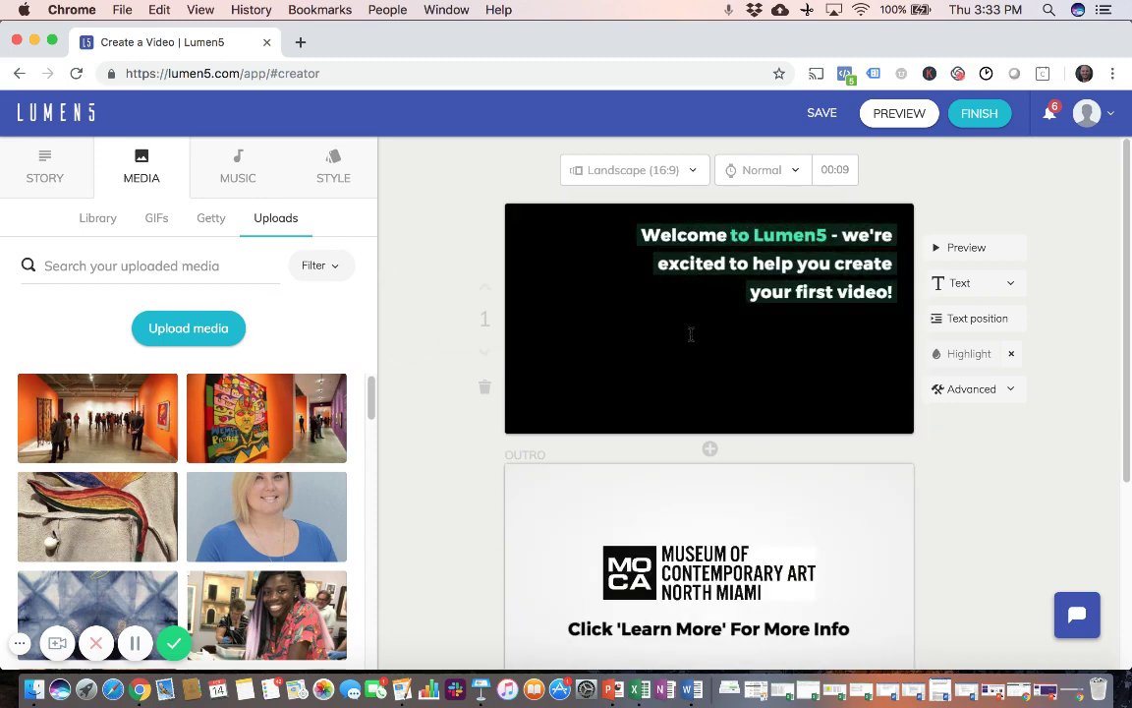
{"action": "triple_click", "coordinate": [670, 239]}
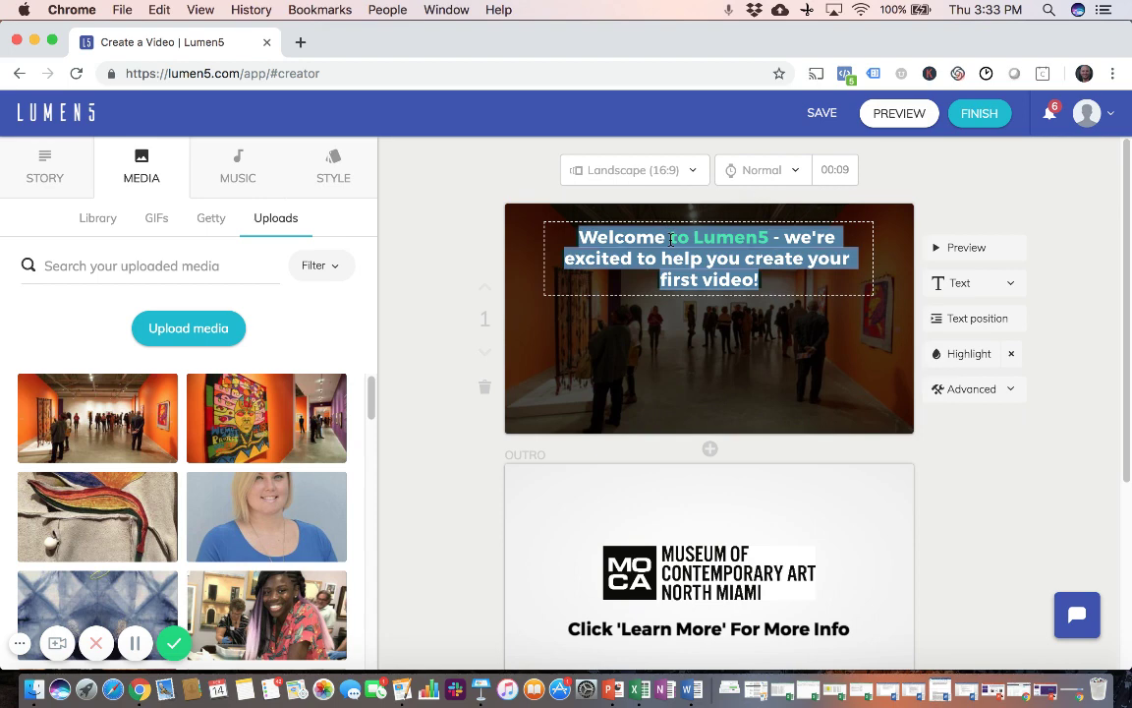
{"action": "type", "text": "djfhkdshfkdsfhkdshfkdsf"}
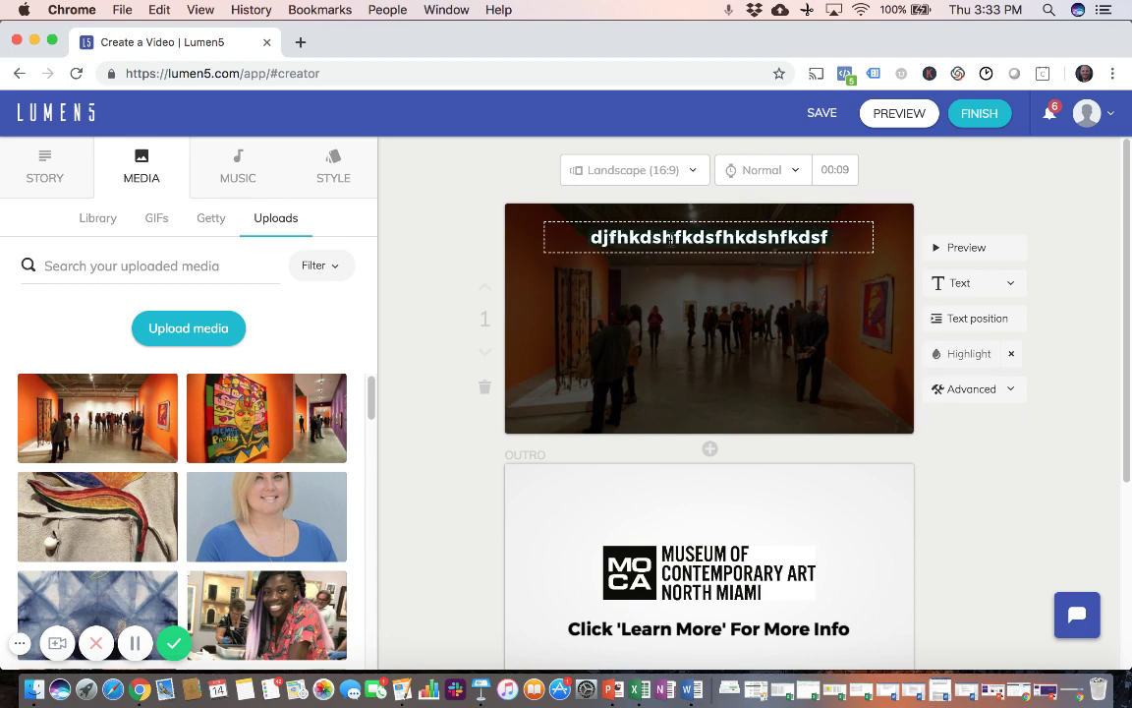
{"action": "key", "text": "BackSpace"}
{"action": "key", "text": "BackSpace"}
{"action": "key", "text": "BackSpace"}
{"action": "key", "text": "BackSpace"}
{"action": "key", "text": "BackSpace"}
{"action": "key", "text": "BackSpace"}
{"action": "key", "text": "BackSpace"}
{"action": "key", "text": "BackSpace"}
{"action": "key", "text": "BackSpace"}
{"action": "key", "text": "BackSpace"}
{"action": "key", "text": "BackSpace"}
{"action": "key", "text": "BackSpace"}
{"action": "key", "text": "BackSpace"}
{"action": "key", "text": "BackSpace"}
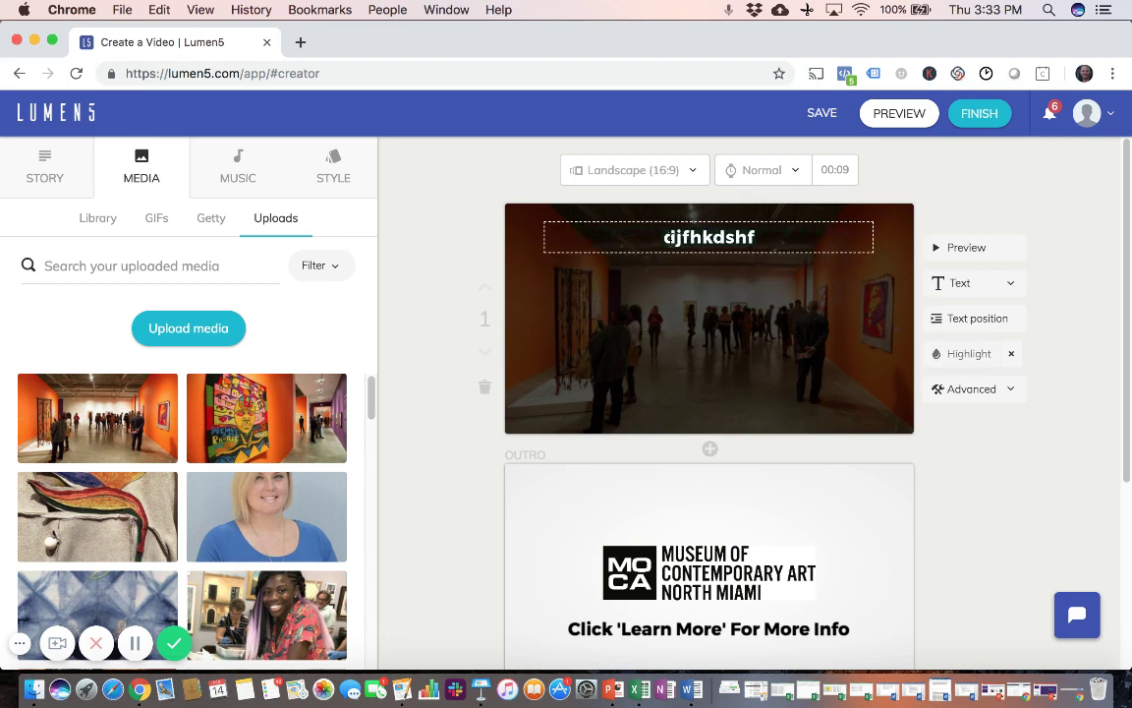
{"action": "key", "text": "BackSpace"}
{"action": "key", "text": "BackSpace"}
{"action": "key", "text": "BackSpace"}
{"action": "key", "text": "BackSpace"}
{"action": "key", "text": "BackSpace"}
{"action": "key", "text": "BackSpace"}
{"action": "key", "text": "BackSpace"}
{"action": "key", "text": "BackSpace"}
{"action": "key", "text": "BackSpace"}
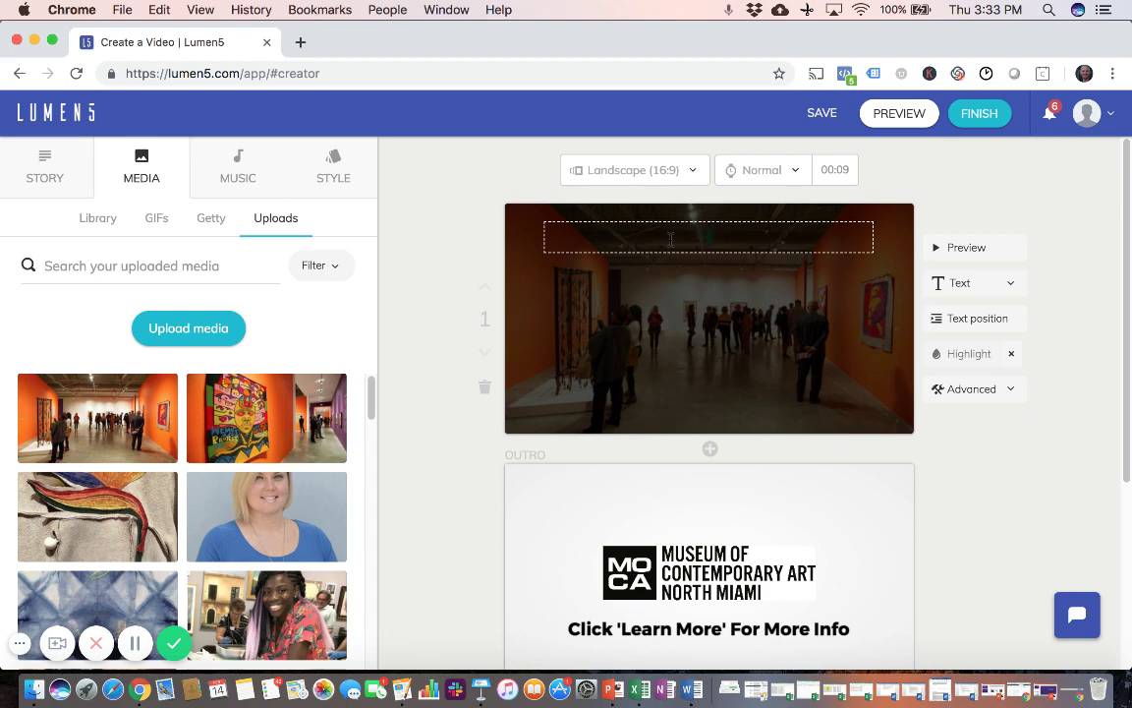
{"action": "type", "text": "Type your te"}
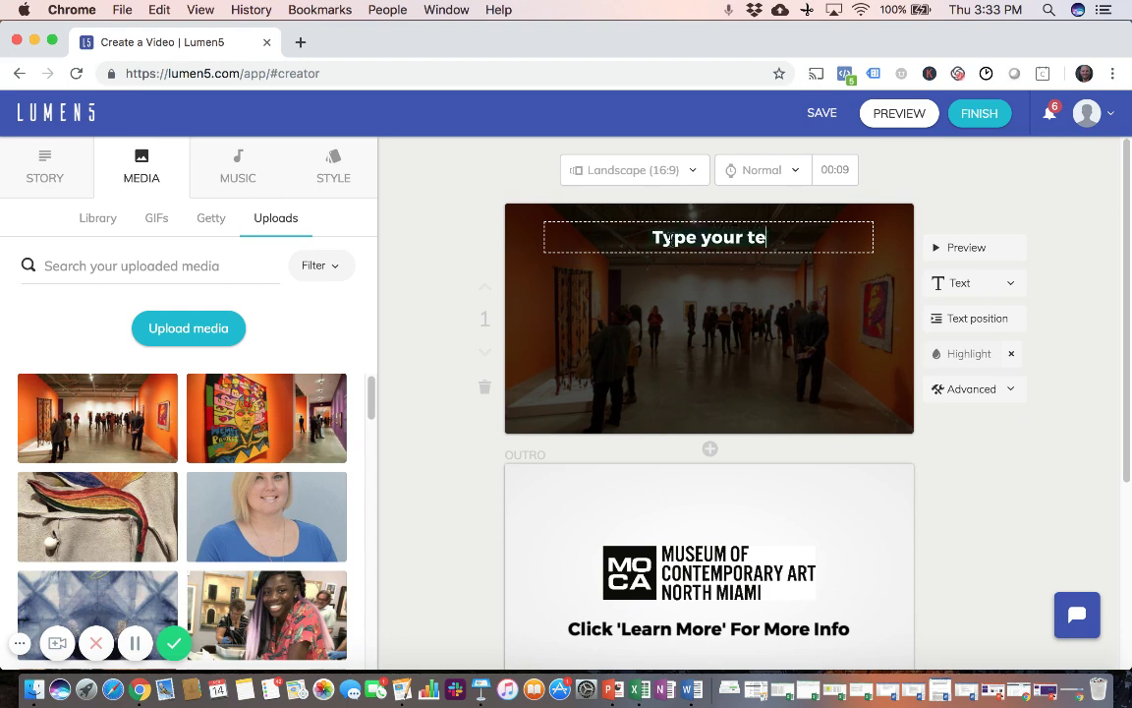
{"action": "type", "text": "xt "}
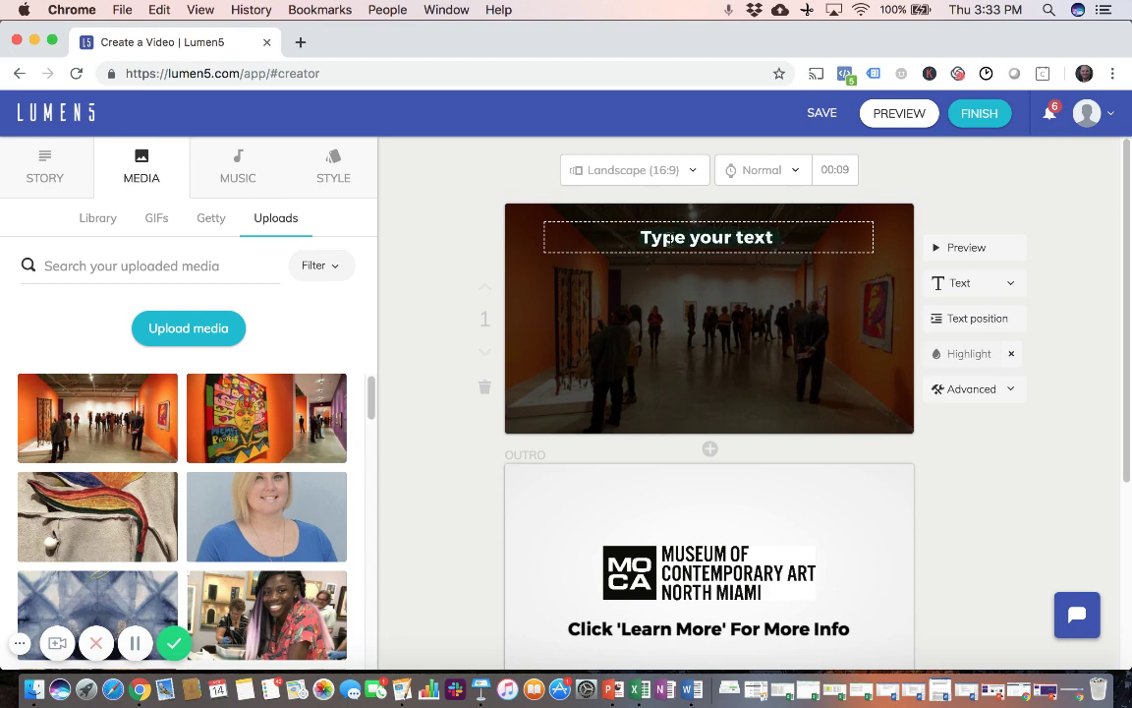
{"action": "type", "text": "here"}
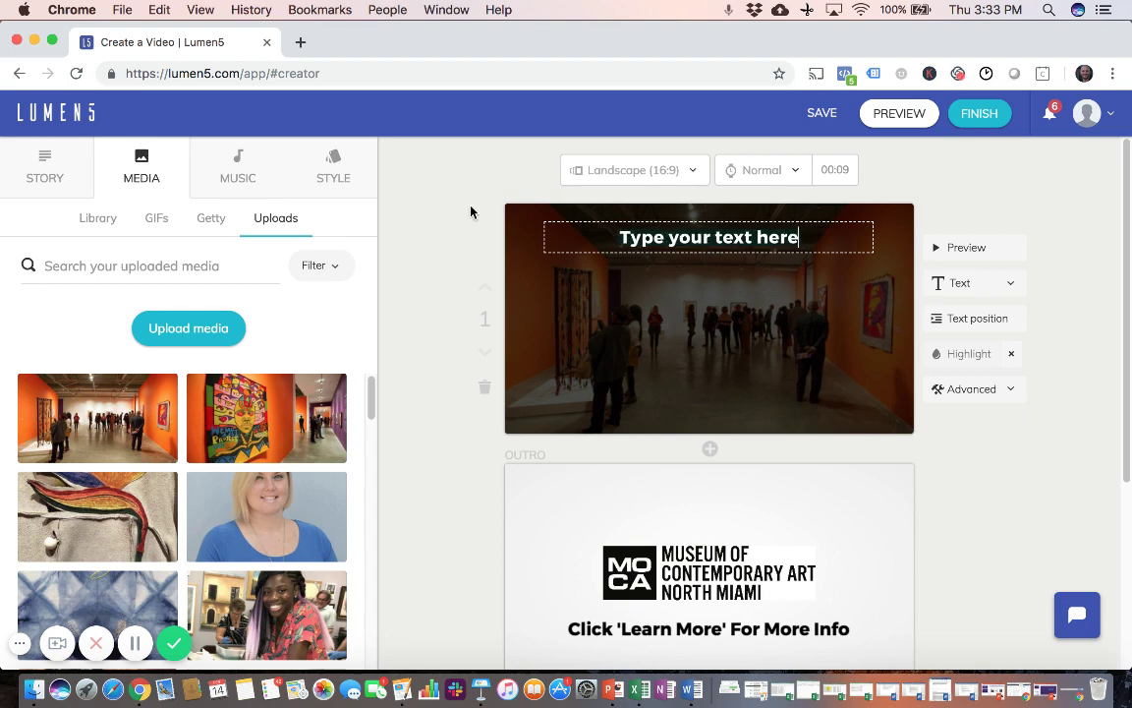
{"action": "left_click", "coordinate": [445, 243]}
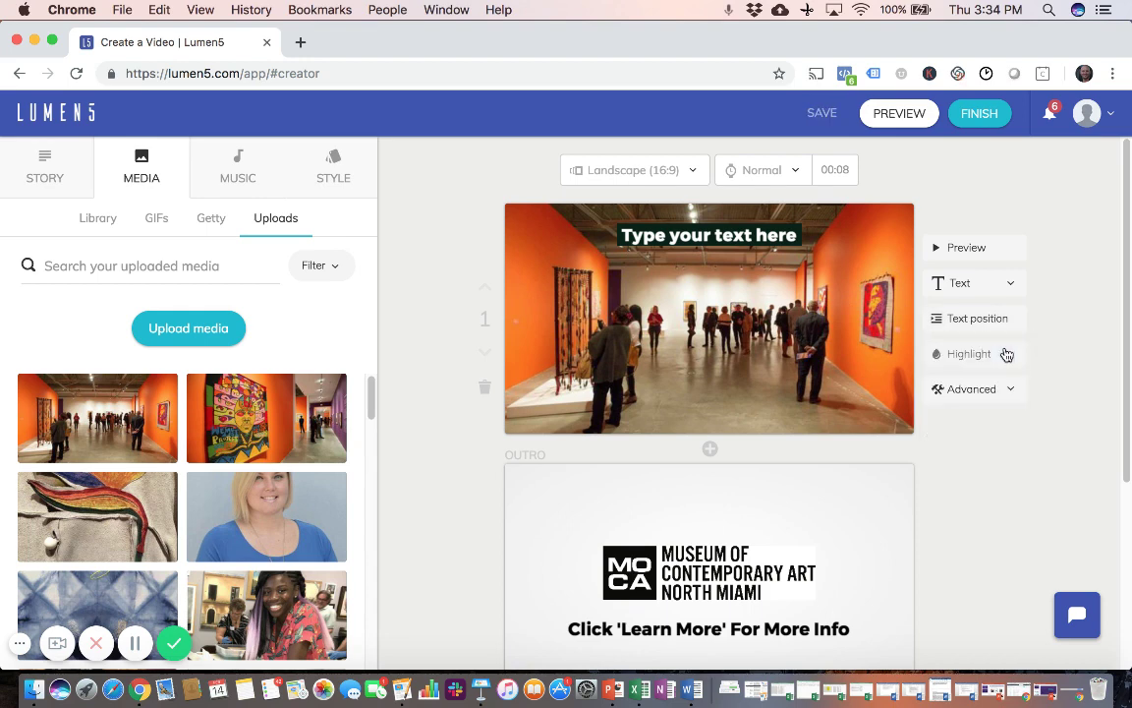
Step: Try middle-right, bottom-center and middle-left caption positions, settling on top-left
{"action": "mouse_move", "coordinate": [997, 321]}
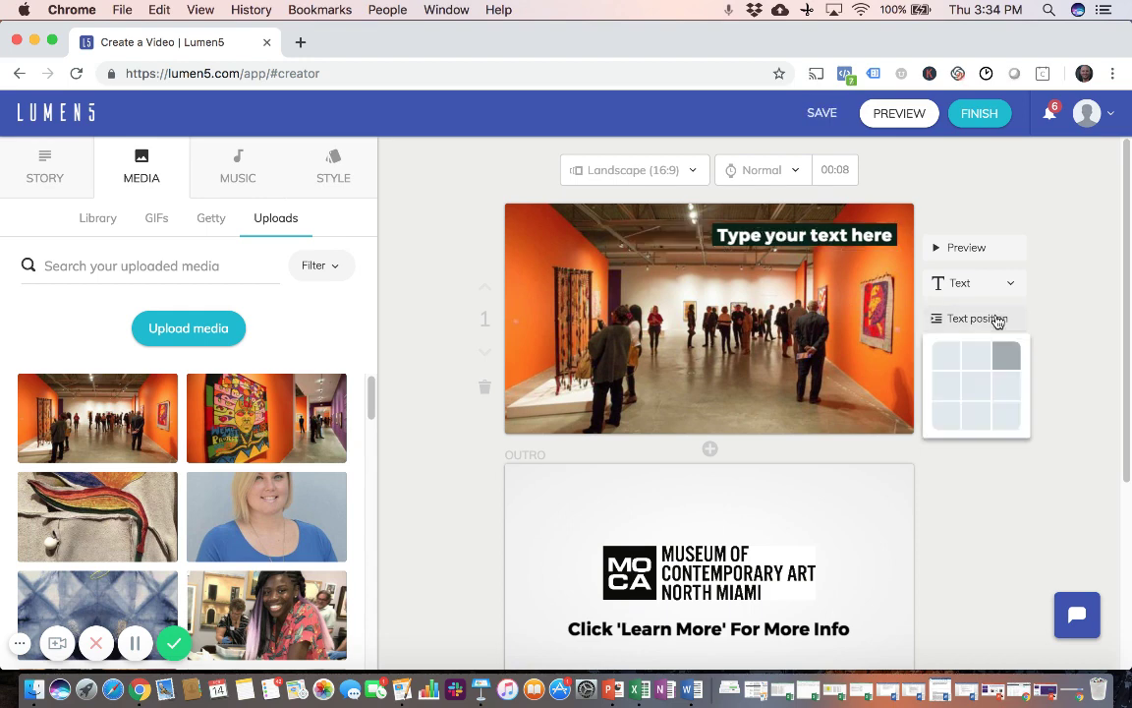
{"action": "left_click", "coordinate": [1010, 384]}
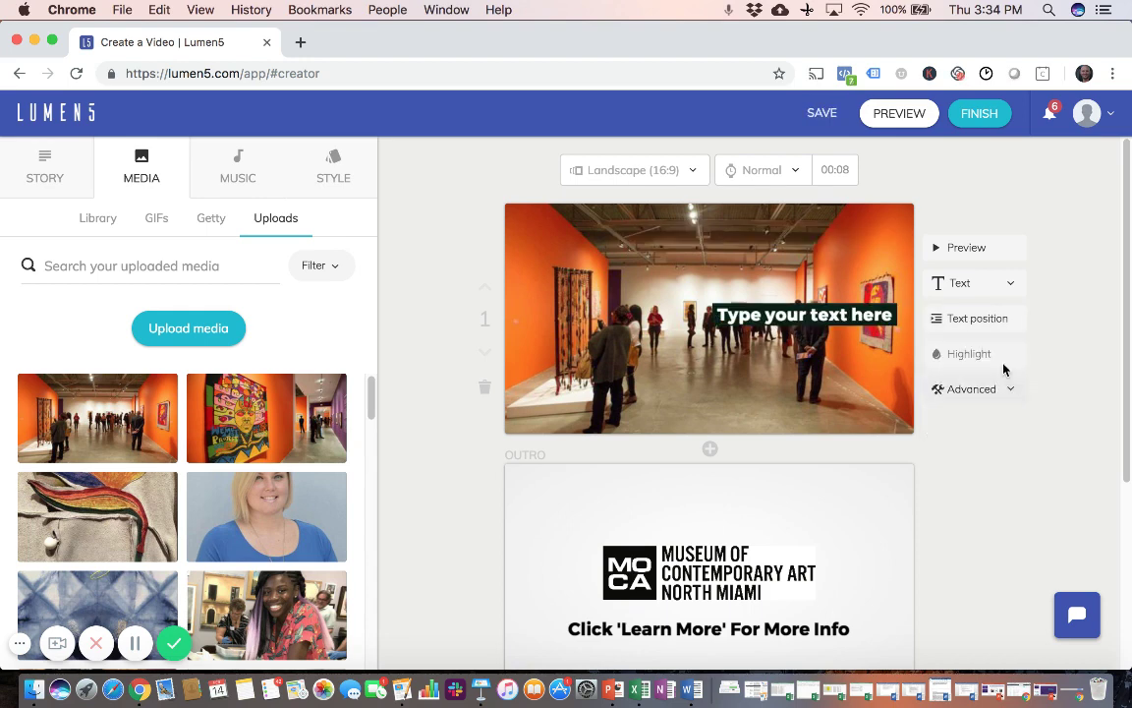
{"action": "mouse_move", "coordinate": [983, 322]}
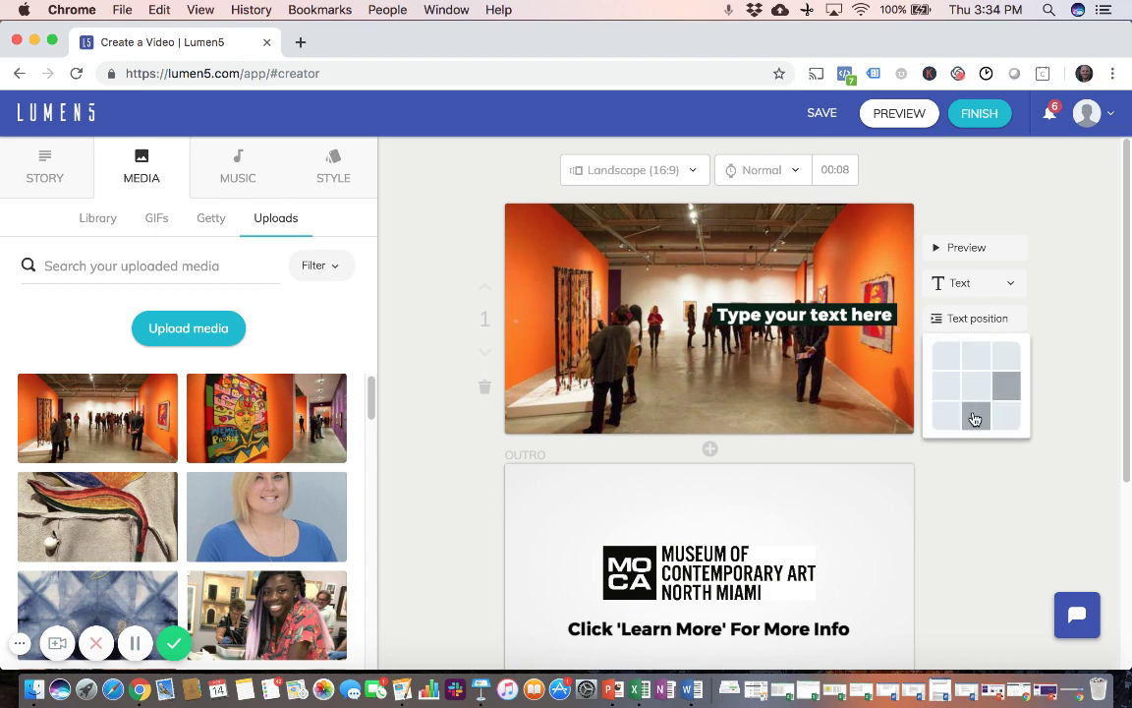
{"action": "left_click", "coordinate": [976, 415]}
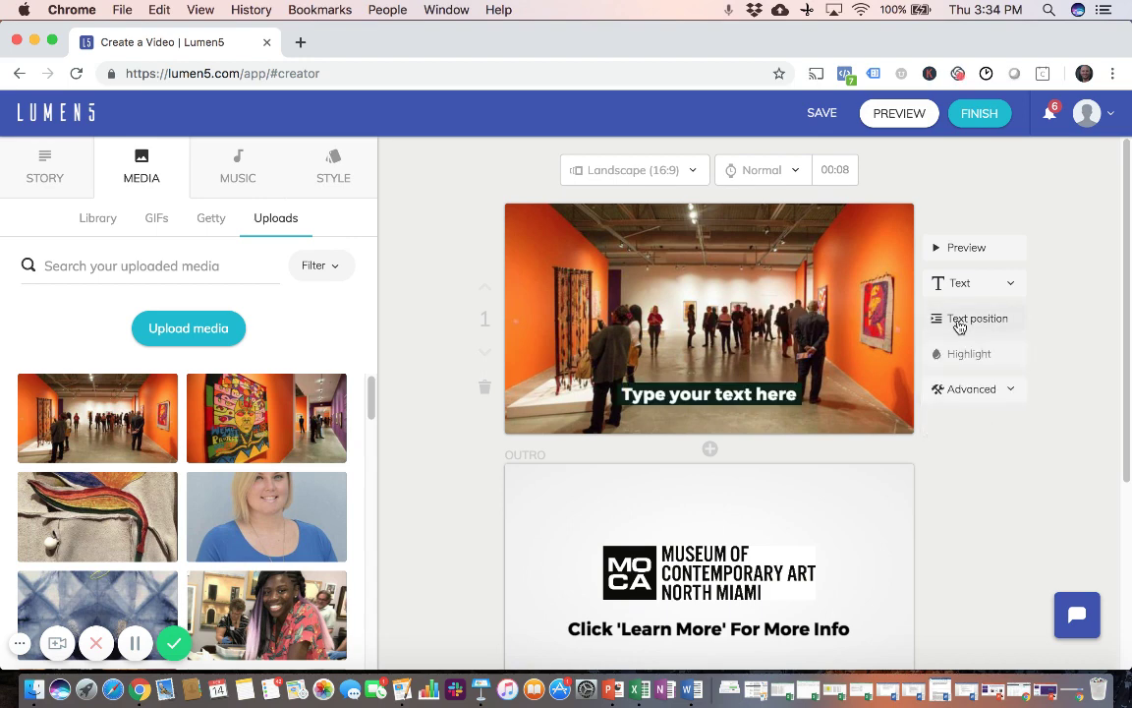
{"action": "mouse_move", "coordinate": [958, 324]}
{"action": "left_click", "coordinate": [952, 381]}
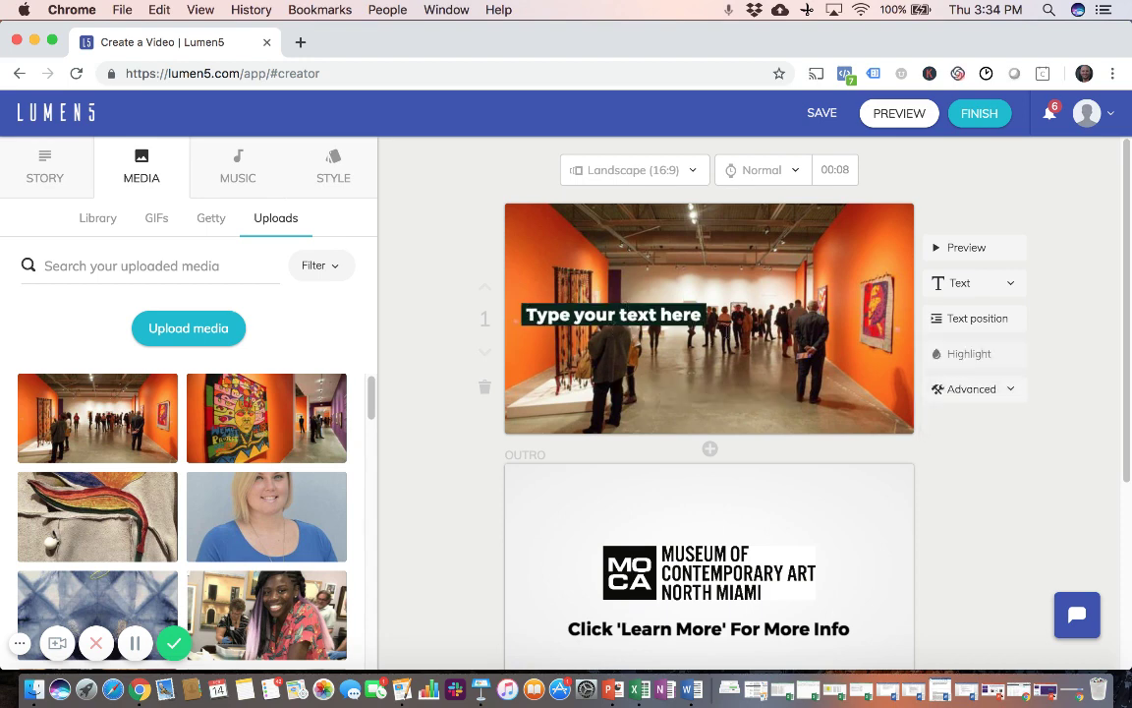
{"action": "left_click", "coordinate": [962, 319]}
{"action": "left_click", "coordinate": [948, 355]}
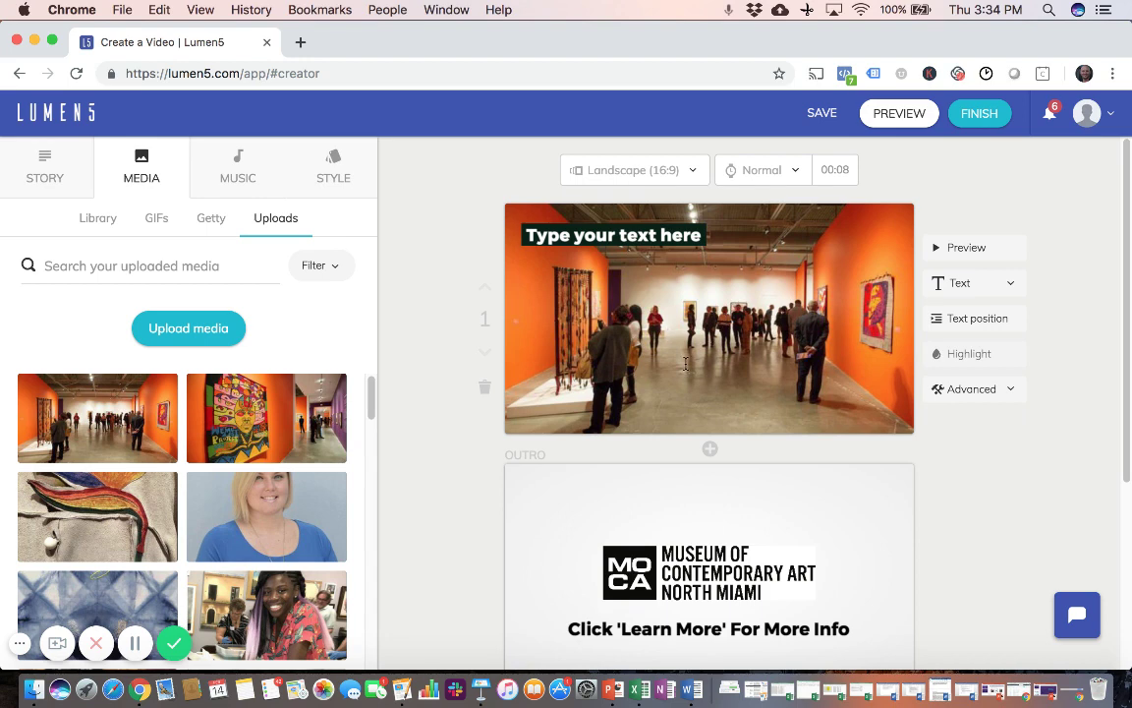
Step: Insert a new scene 2 before the outro using the colourful mural photo
{"action": "left_click", "coordinate": [709, 451]}
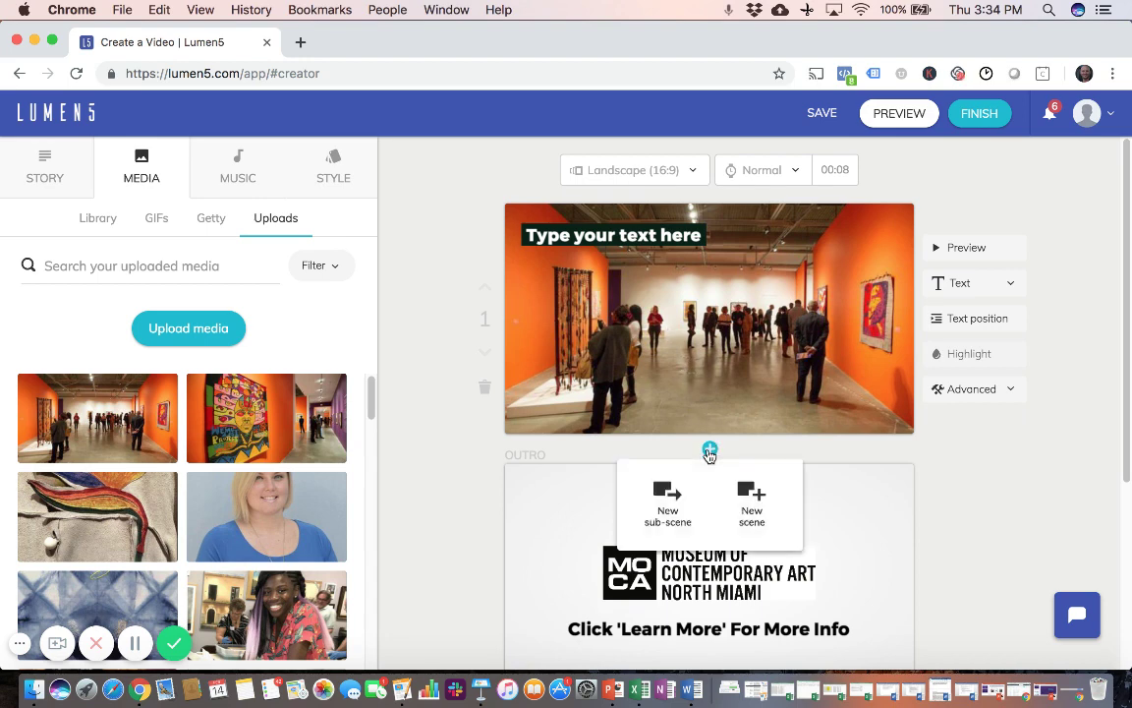
{"action": "left_click", "coordinate": [752, 499]}
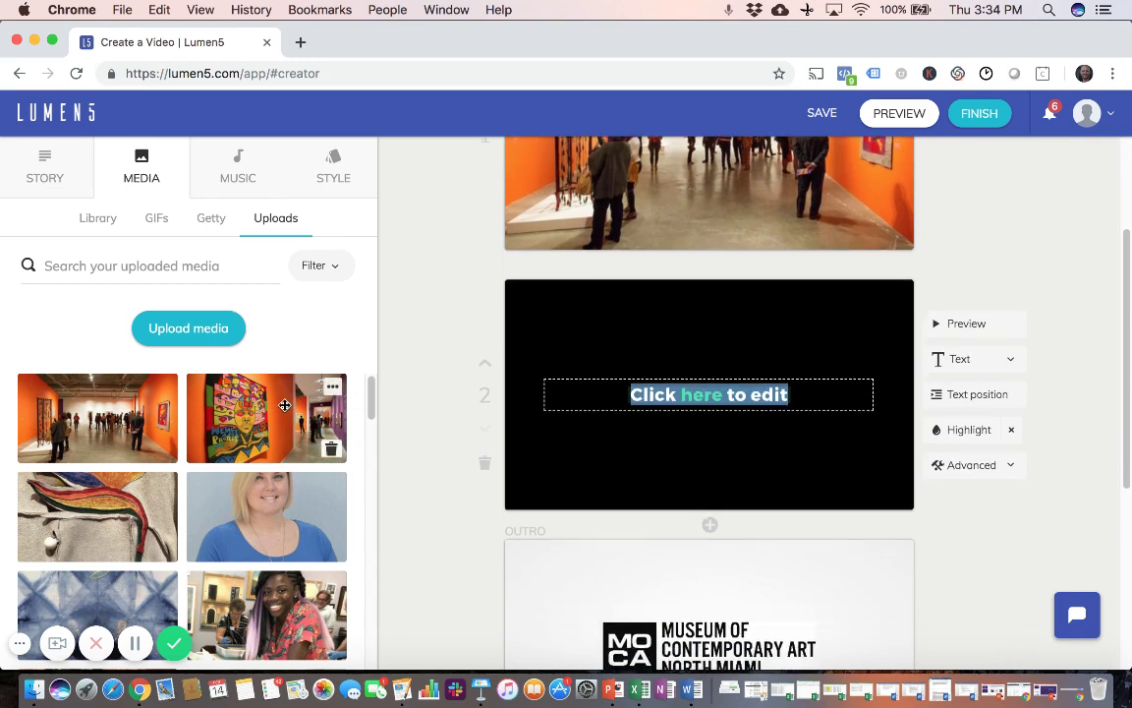
{"action": "left_click_drag", "start_coordinate": [271, 413], "coordinate": [667, 386]}
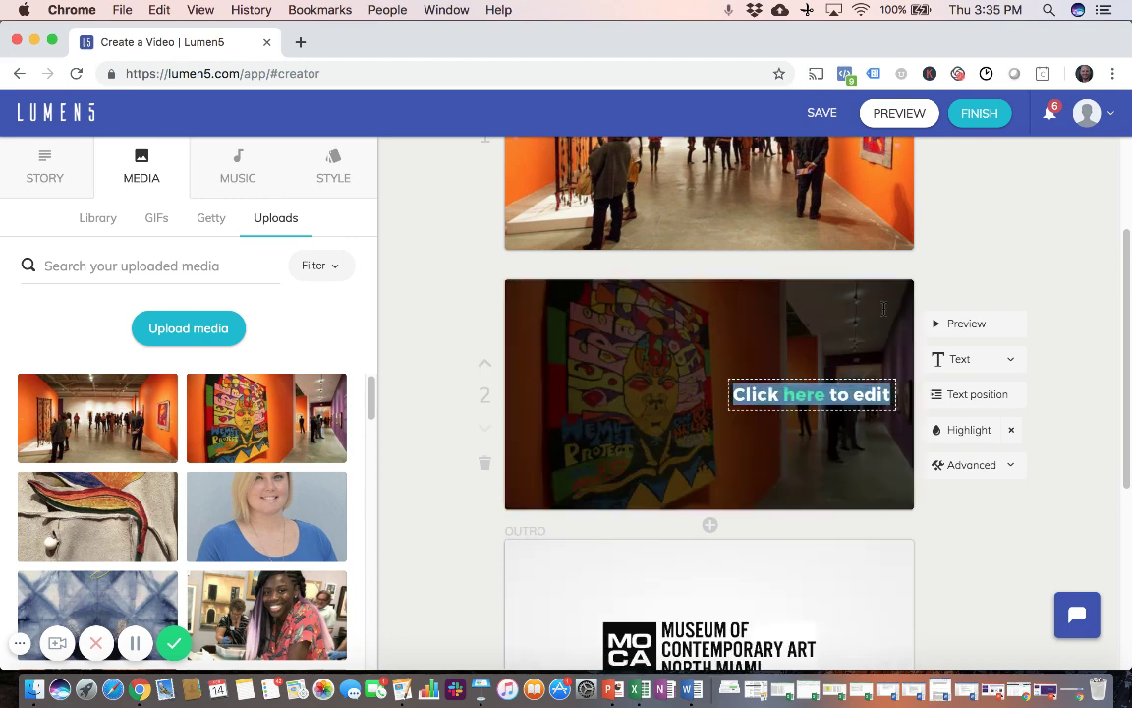
{"action": "left_click", "coordinate": [1067, 356]}
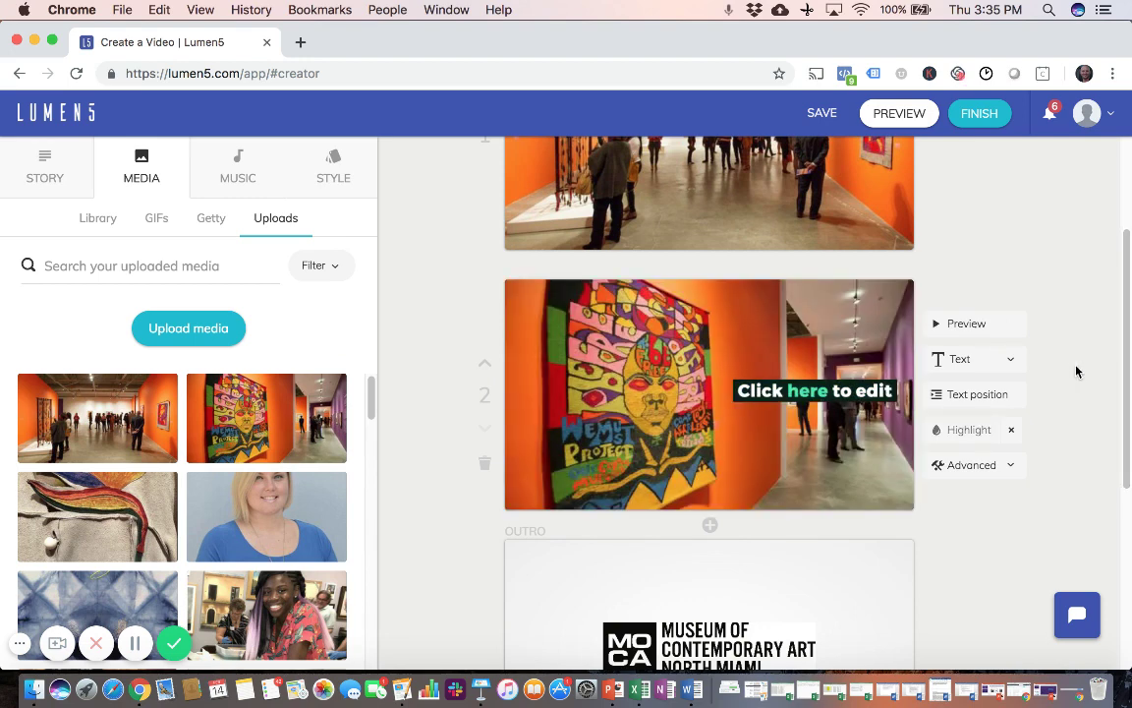
{"action": "scroll", "coordinate": [1076, 372], "scroll_direction": "up", "scroll_amount": 2}
{"action": "scroll", "coordinate": [1076, 371], "scroll_direction": "down", "scroll_amount": 2}
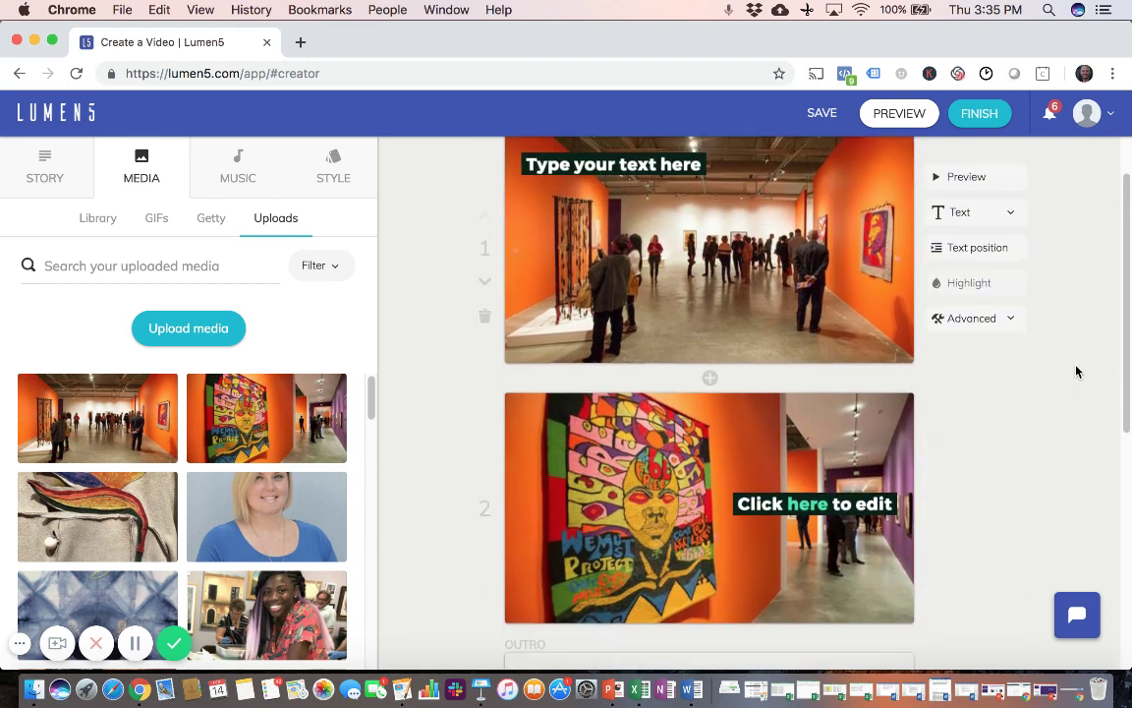
{"action": "scroll", "coordinate": [1076, 372], "scroll_direction": "down", "scroll_amount": 1}
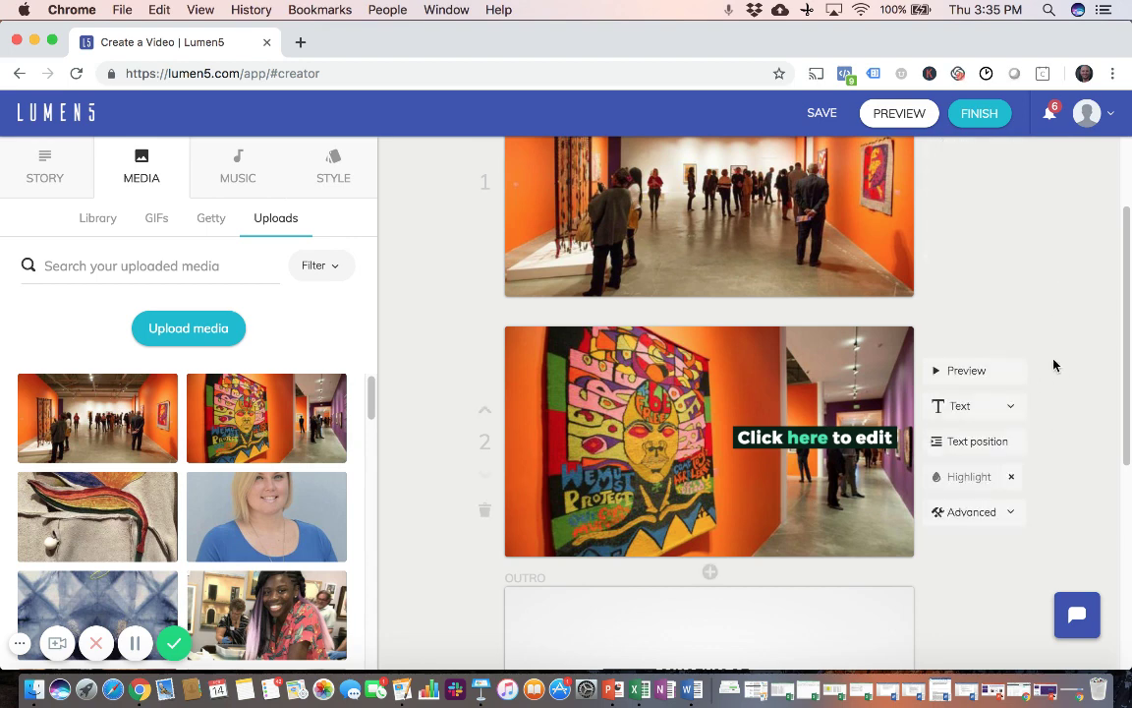
{"action": "scroll", "coordinate": [1054, 365], "scroll_direction": "down", "scroll_amount": 2}
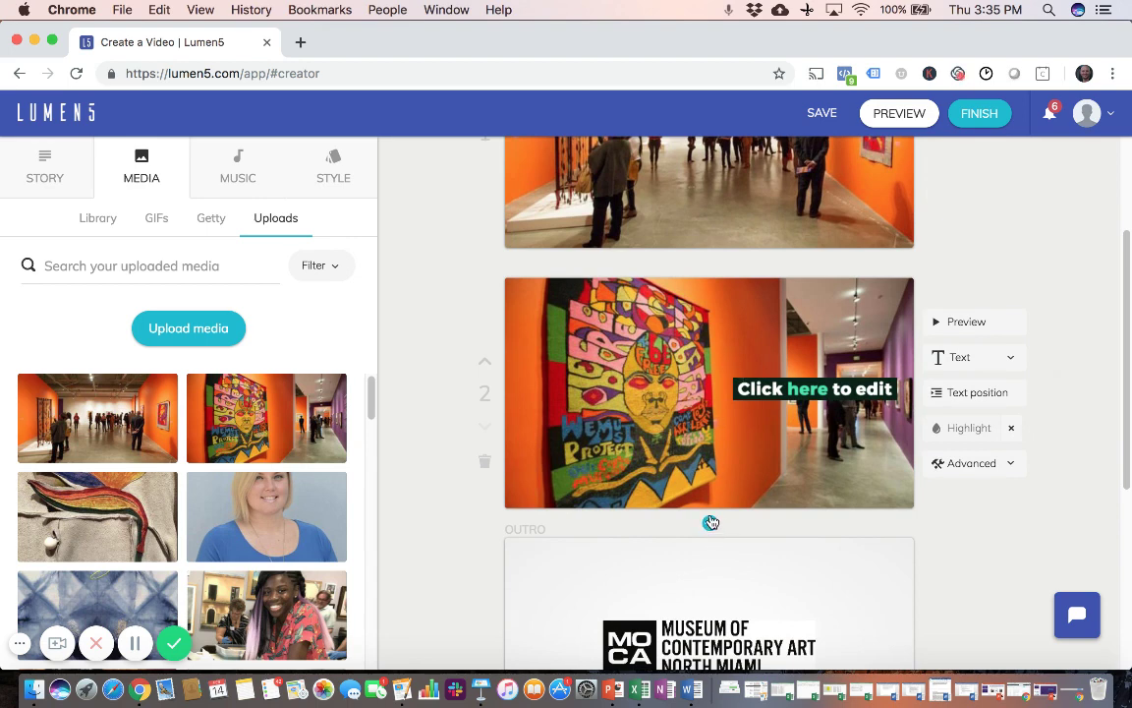
{"action": "scroll", "coordinate": [1049, 380], "scroll_direction": "up", "scroll_amount": 3}
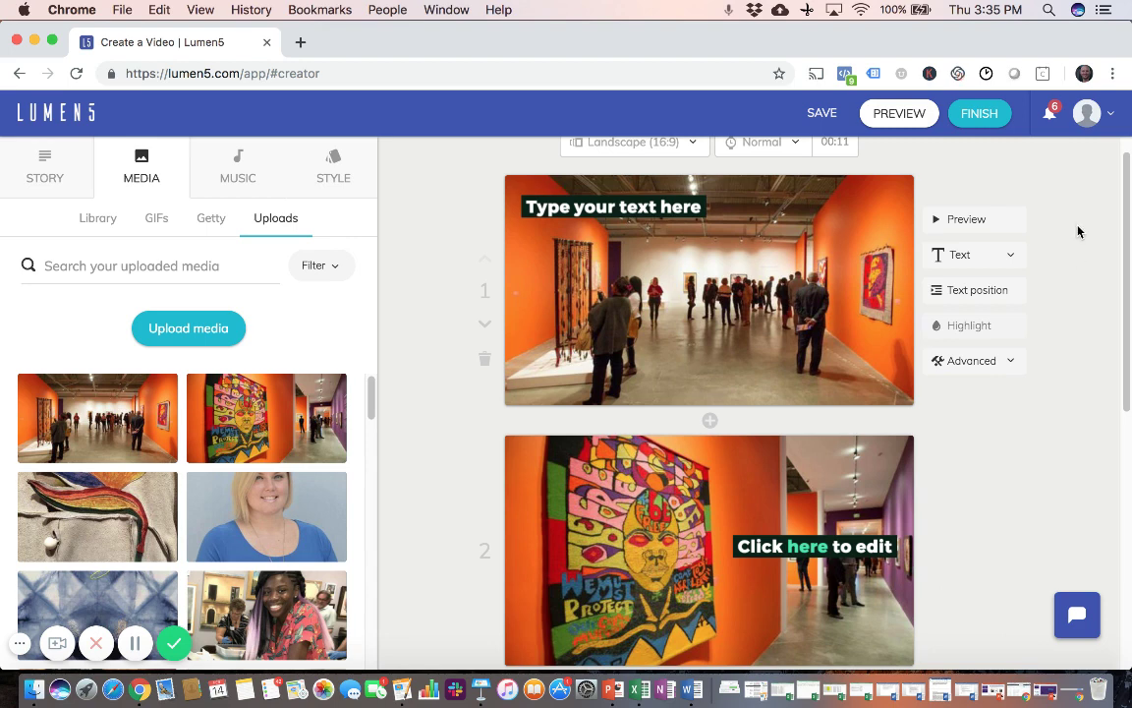
{"action": "left_click", "coordinate": [965, 221]}
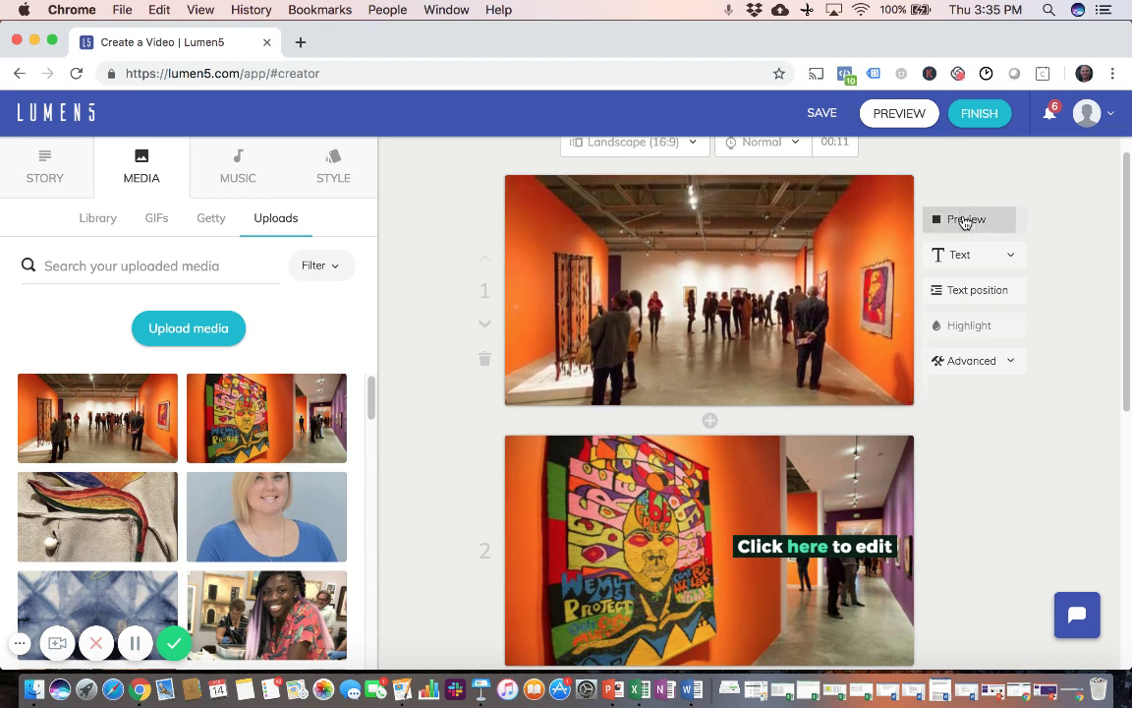
{"action": "scroll", "coordinate": [1069, 322], "scroll_direction": "down", "scroll_amount": 4}
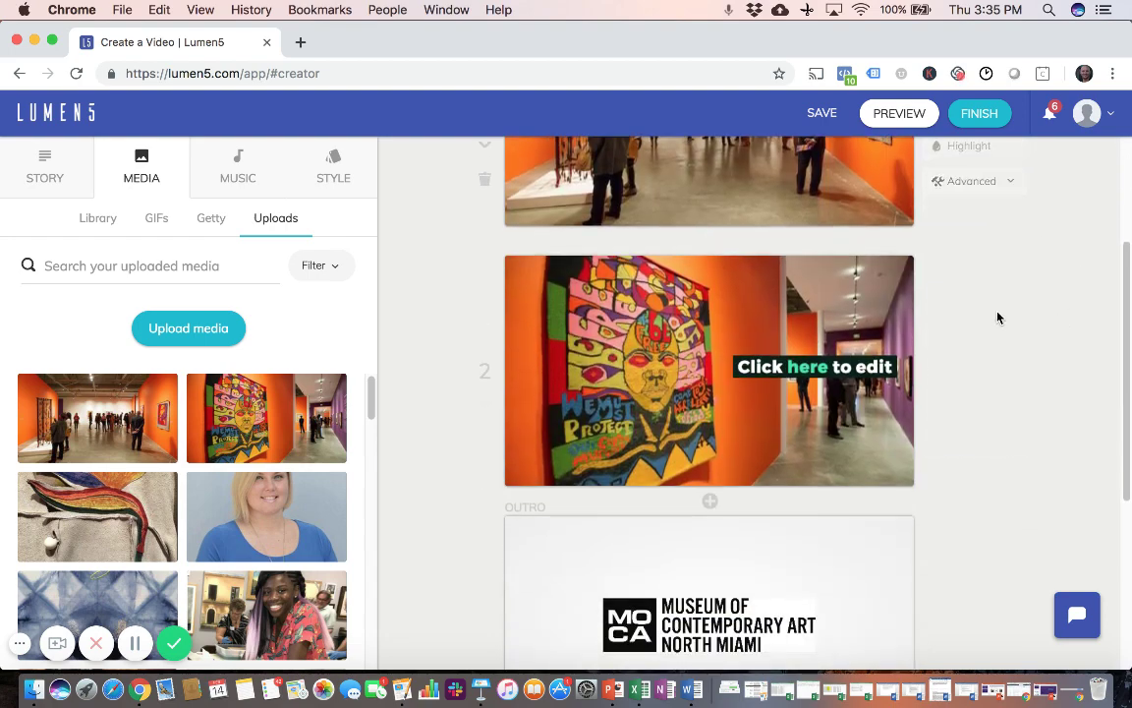
{"action": "left_click", "coordinate": [963, 300]}
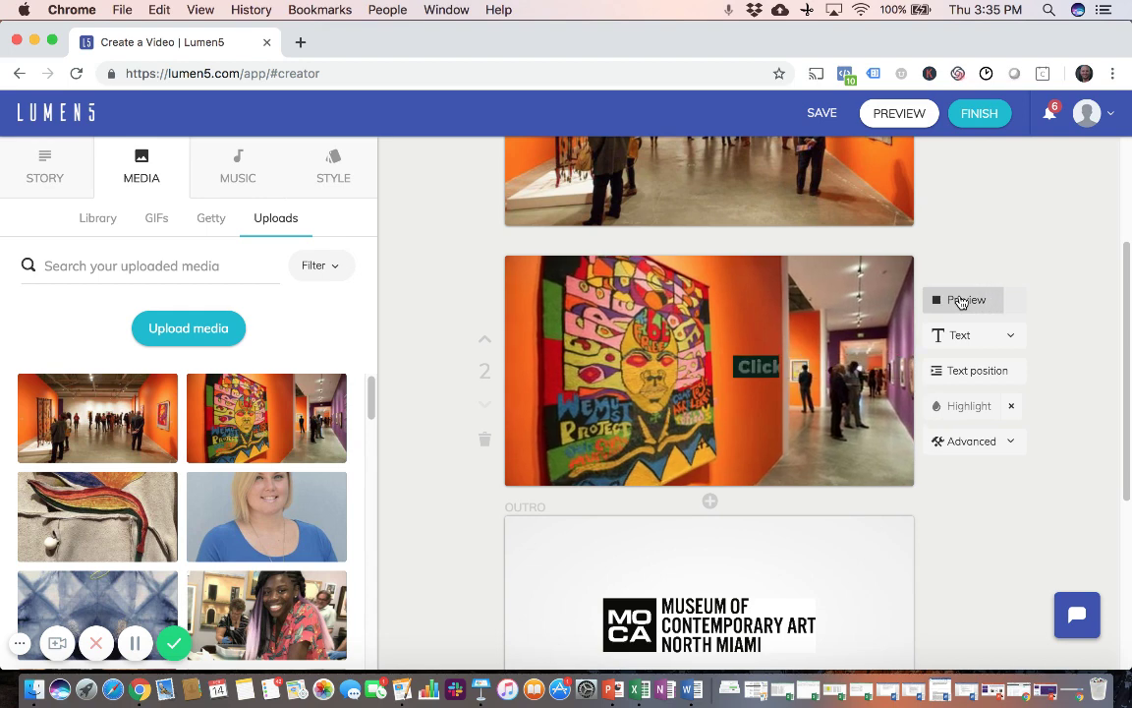
{"action": "scroll", "coordinate": [1051, 301], "scroll_direction": "down", "scroll_amount": 1}
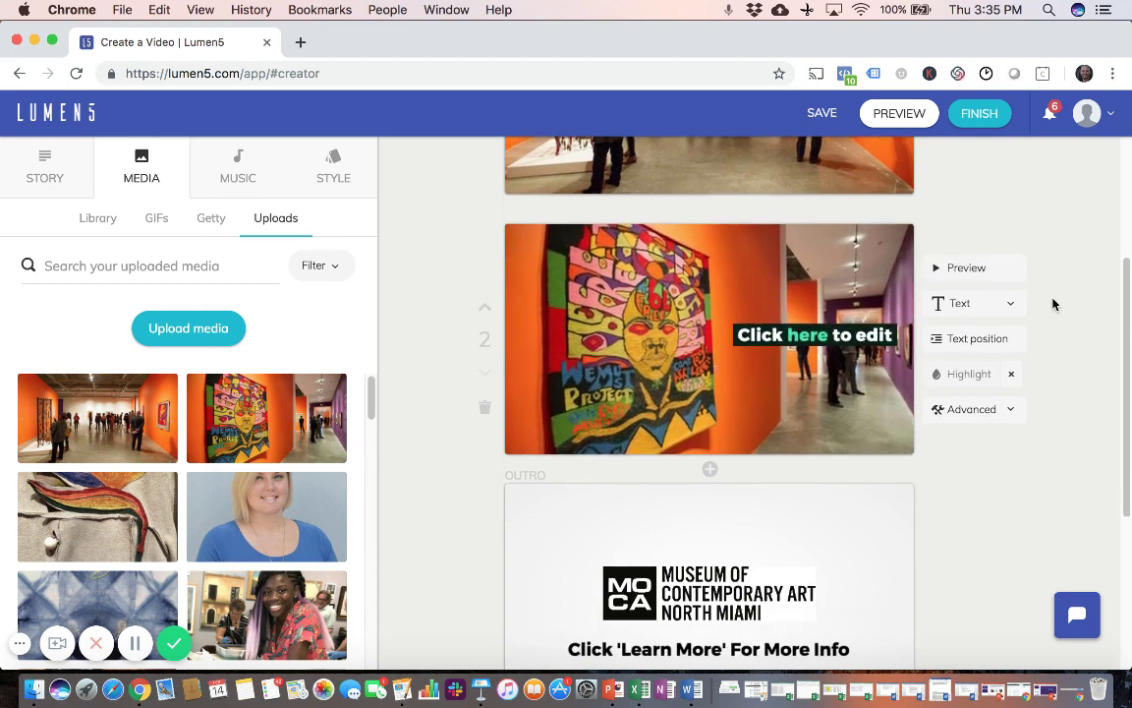
{"action": "scroll", "coordinate": [1052, 303], "scroll_direction": "up", "scroll_amount": 3}
{"action": "scroll", "coordinate": [1053, 303], "scroll_direction": "up", "scroll_amount": 2}
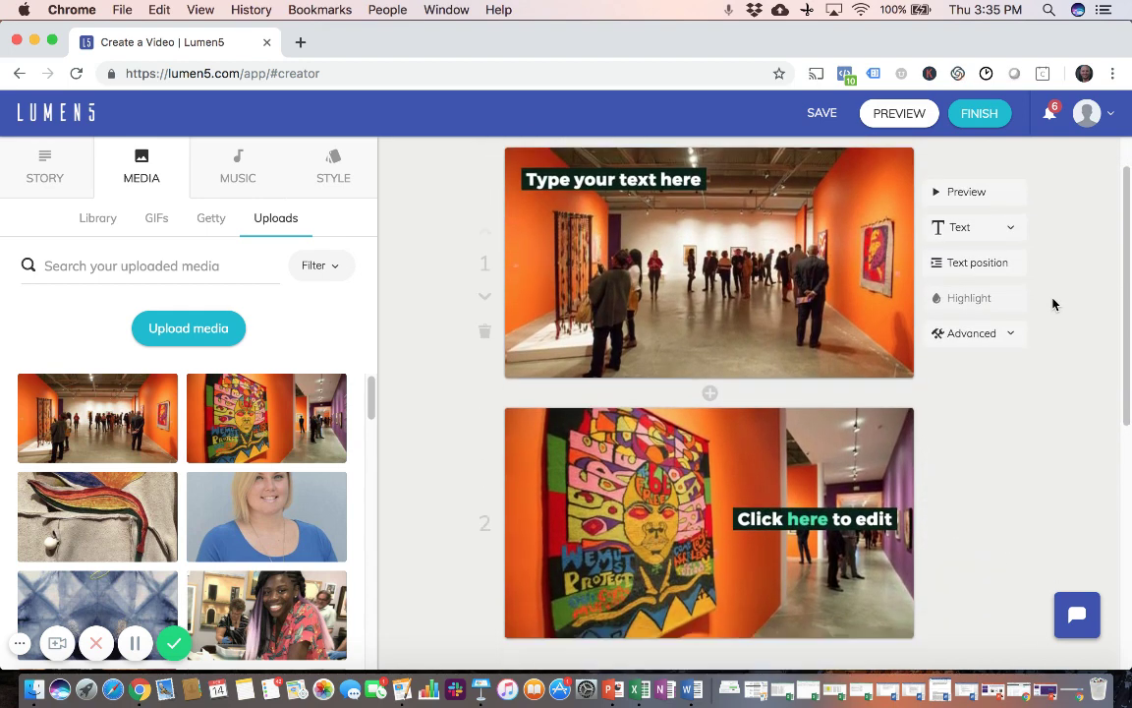
{"action": "left_click", "coordinate": [1013, 316]}
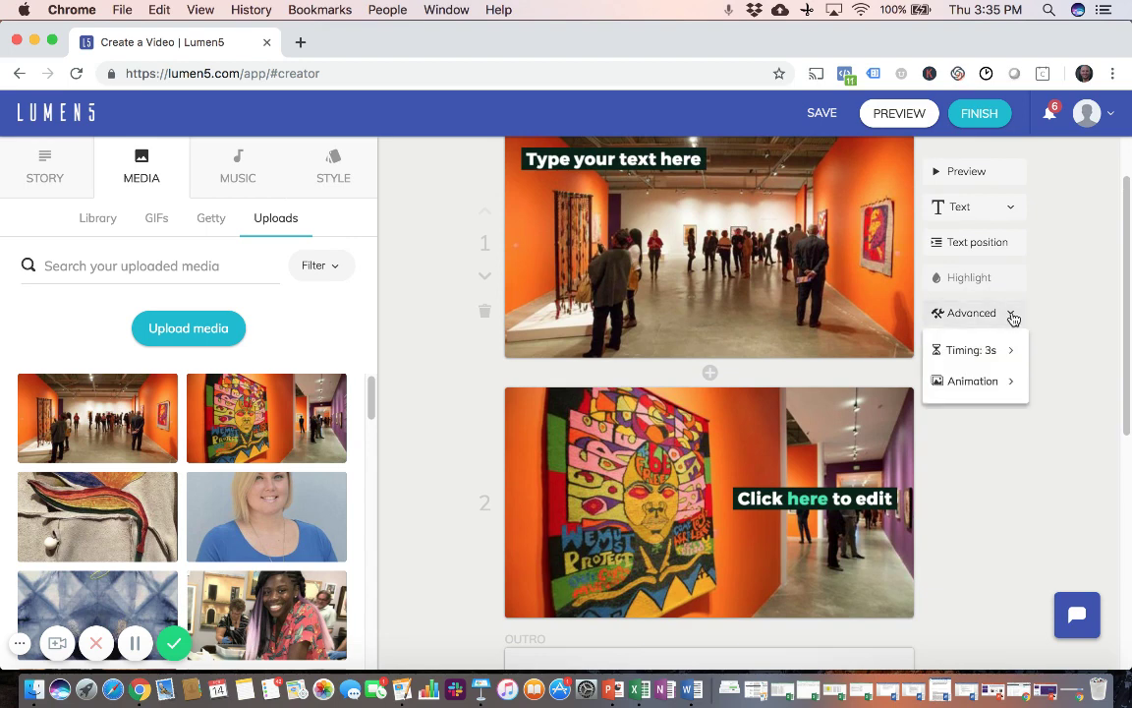
{"action": "mouse_move", "coordinate": [998, 351]}
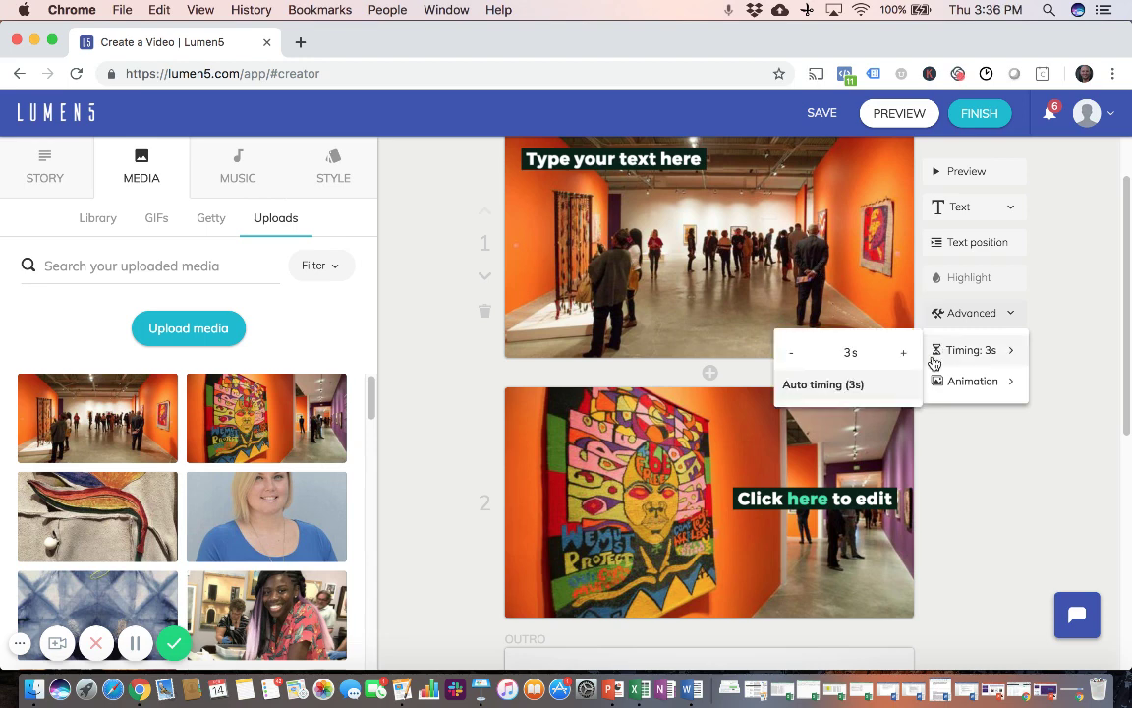
{"action": "mouse_move", "coordinate": [995, 386]}
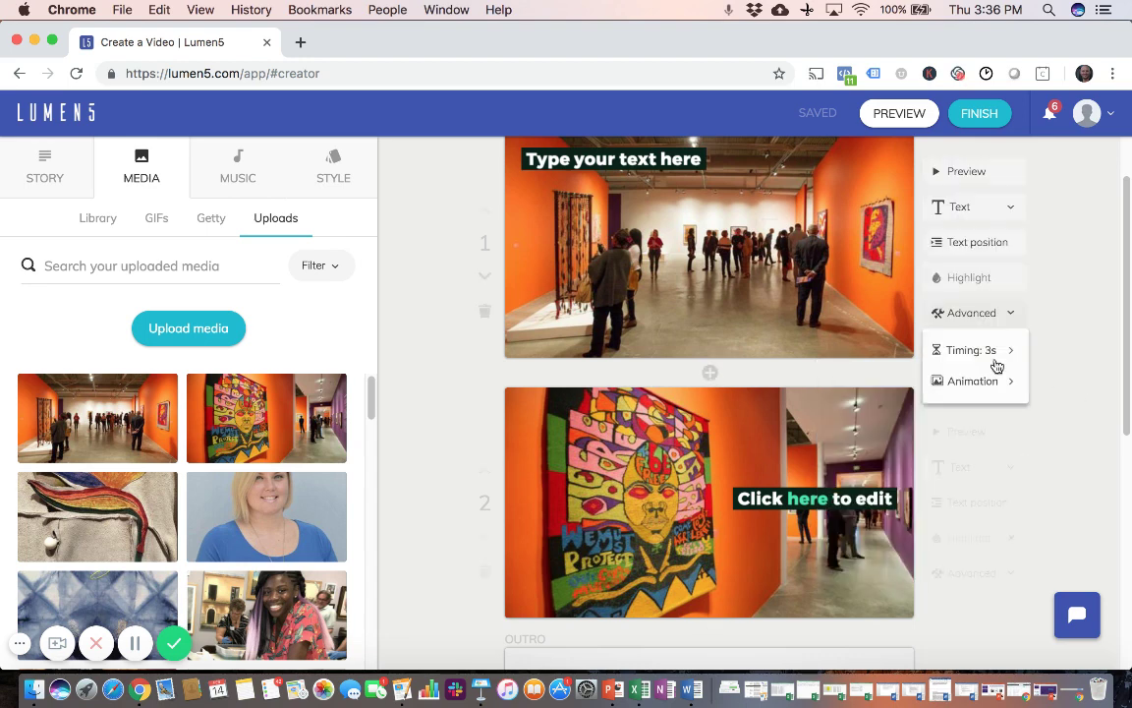
{"action": "left_click", "coordinate": [1090, 346]}
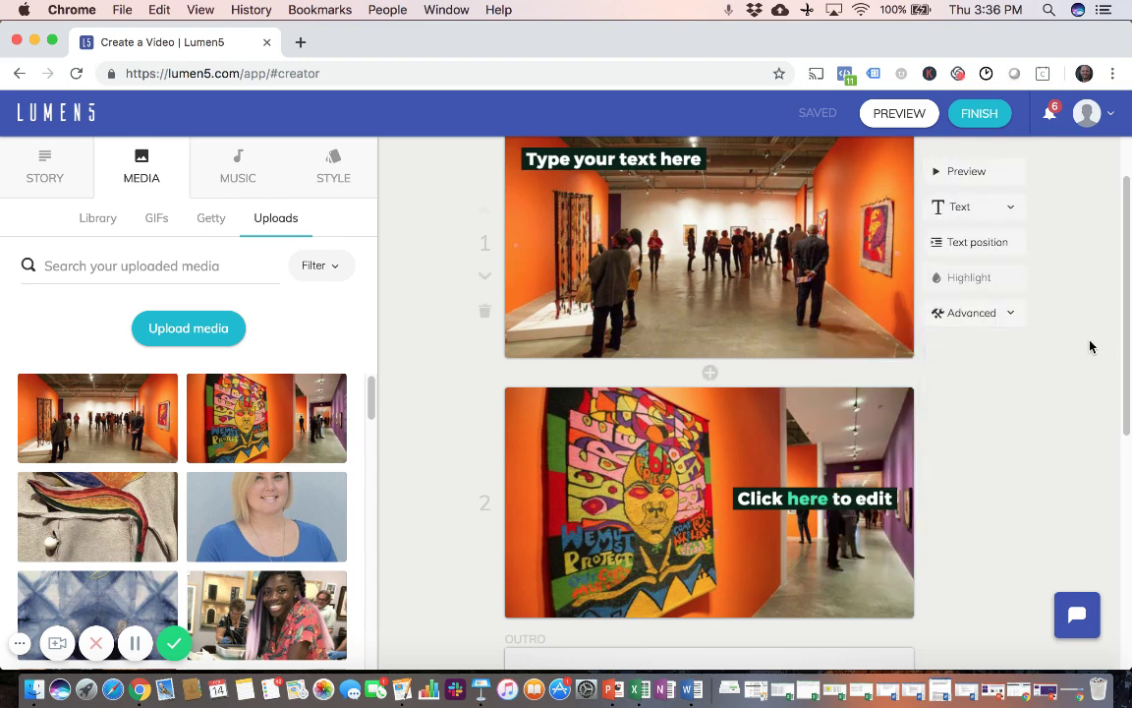
{"action": "scroll", "coordinate": [1090, 346], "scroll_direction": "down", "scroll_amount": 4}
{"action": "scroll", "coordinate": [1091, 346], "scroll_direction": "up", "scroll_amount": 4}
{"action": "scroll", "coordinate": [1090, 346], "scroll_direction": "up", "scroll_amount": 2}
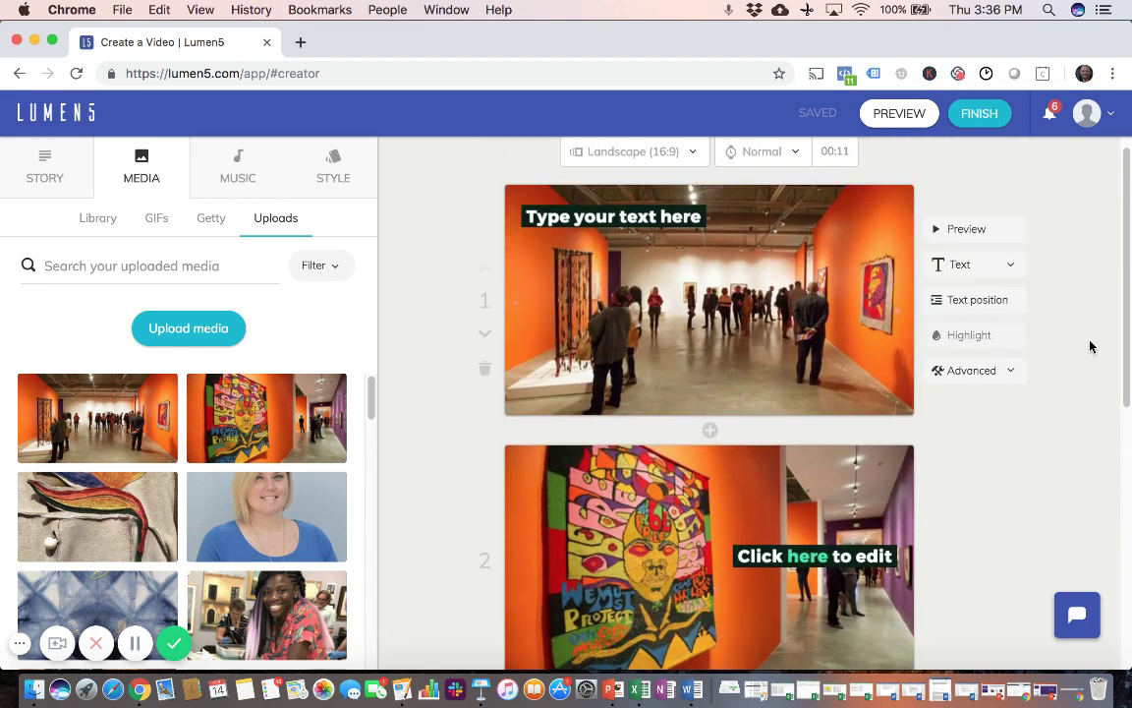
{"action": "scroll", "coordinate": [1090, 346], "scroll_direction": "down", "scroll_amount": 1}
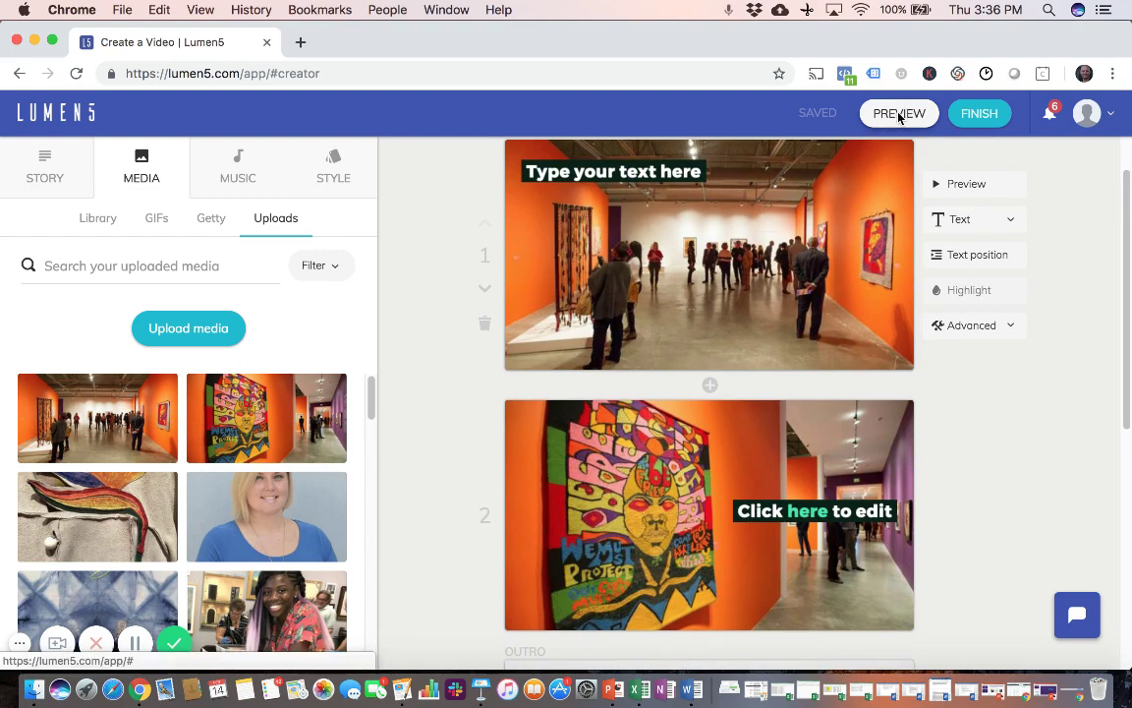
{"action": "left_click", "coordinate": [899, 114]}
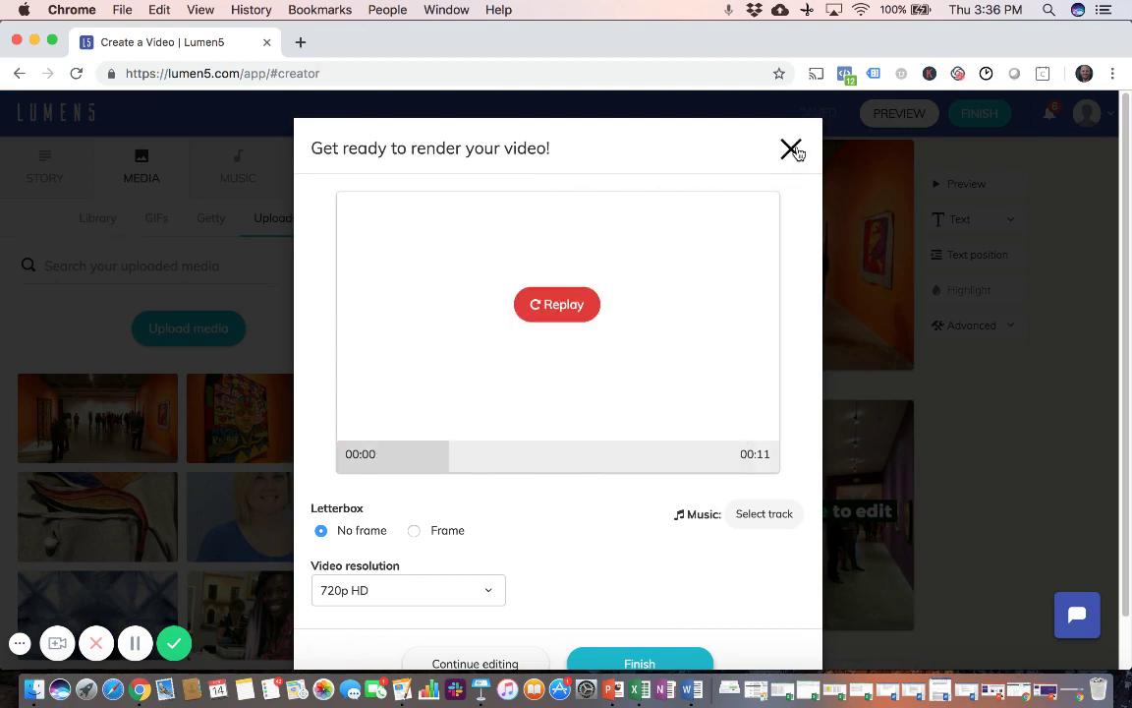
{"action": "left_click", "coordinate": [792, 149]}
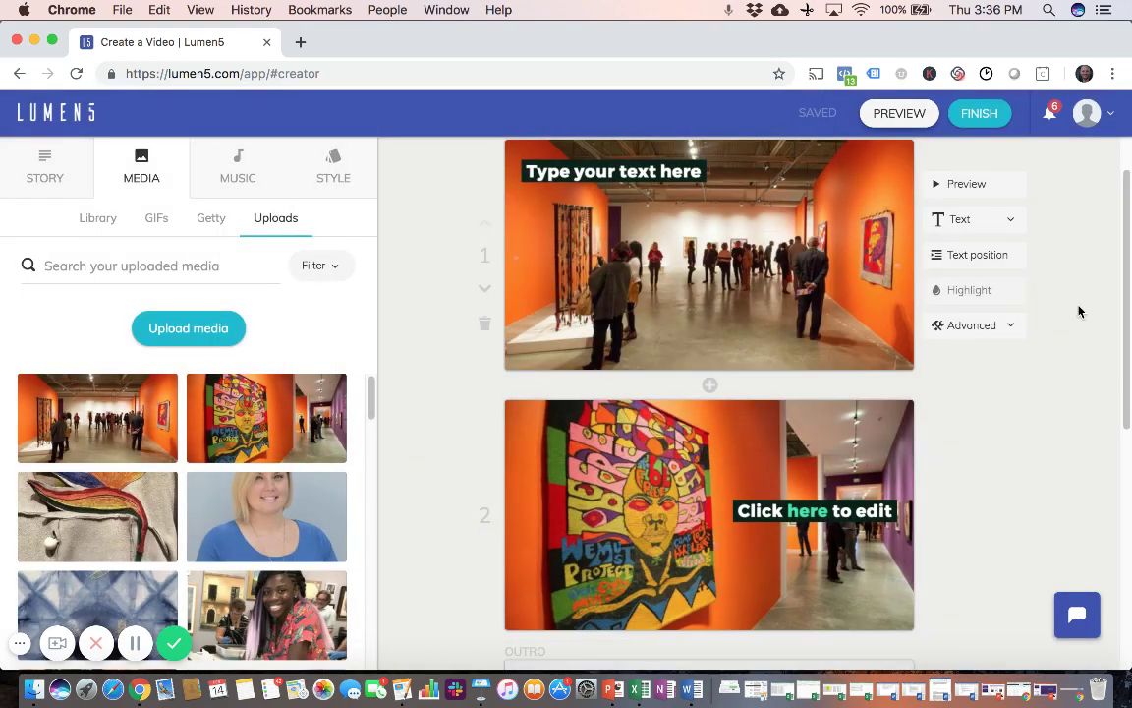
{"action": "scroll", "coordinate": [1078, 312], "scroll_direction": "down", "scroll_amount": 5}
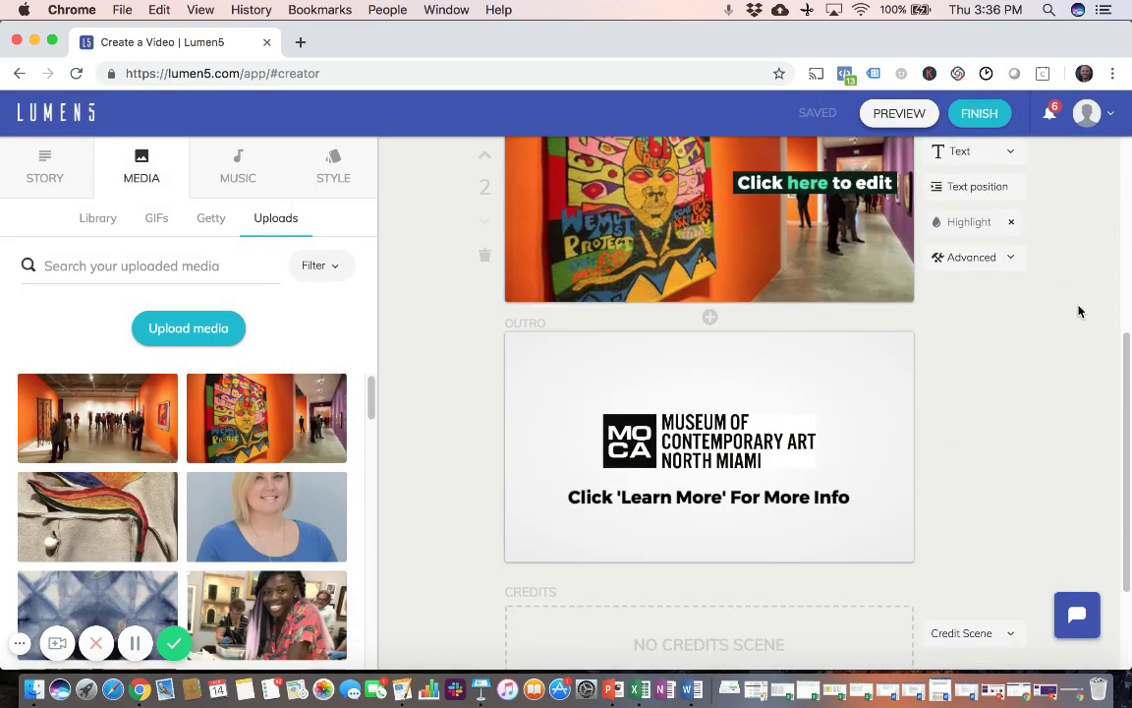
{"action": "scroll", "coordinate": [1079, 311], "scroll_direction": "down", "scroll_amount": 1}
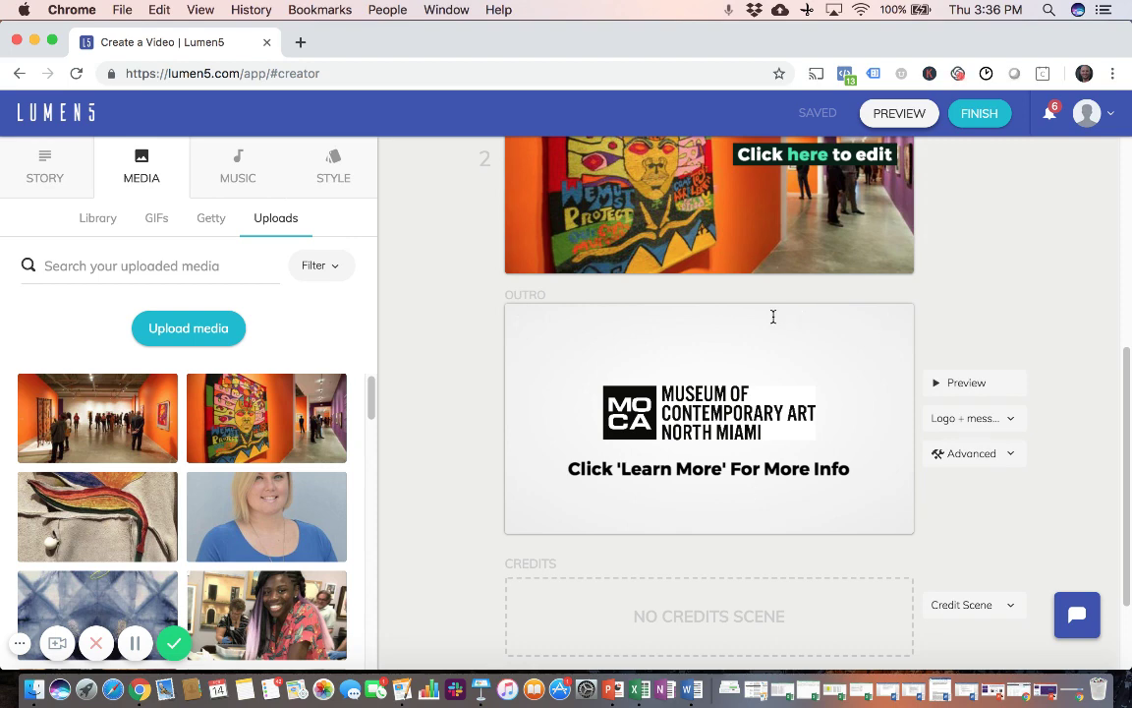
{"action": "mouse_move", "coordinate": [629, 398]}
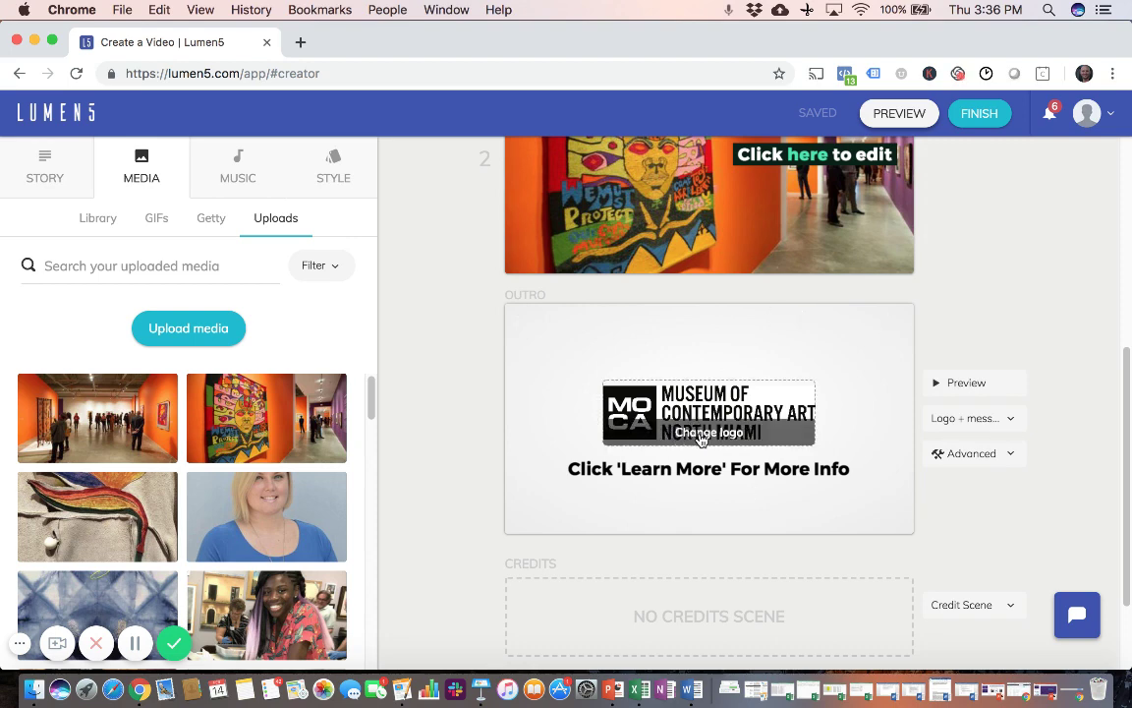
{"action": "left_click", "coordinate": [704, 439]}
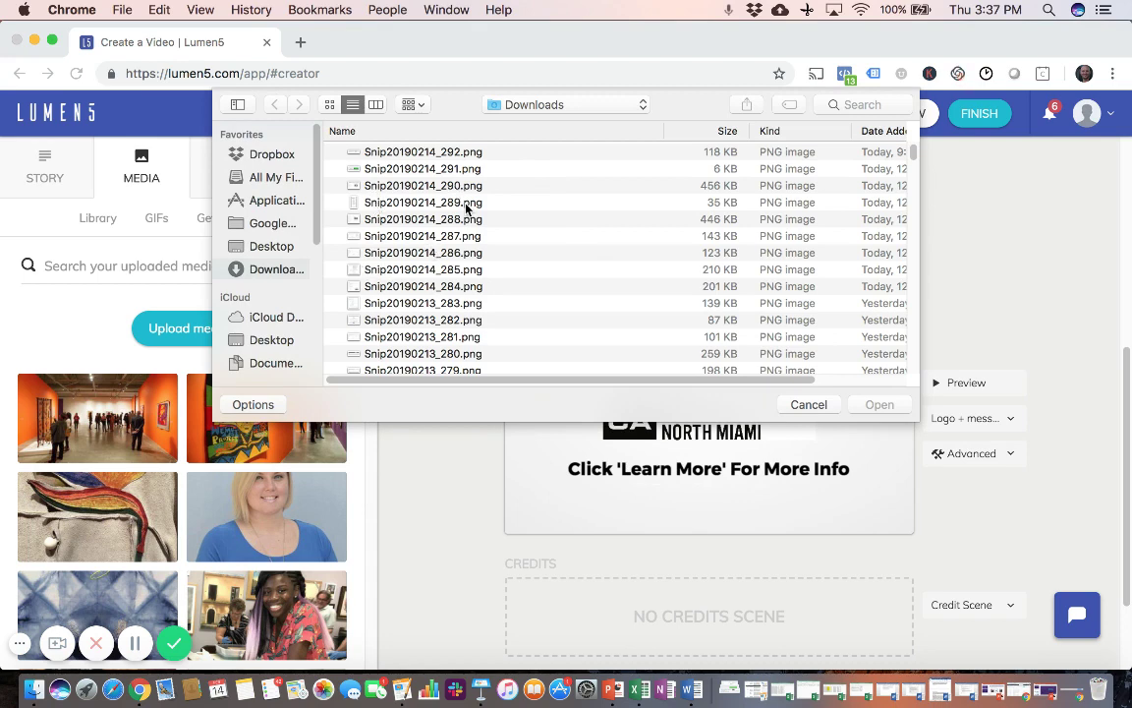
{"action": "left_click", "coordinate": [806, 404]}
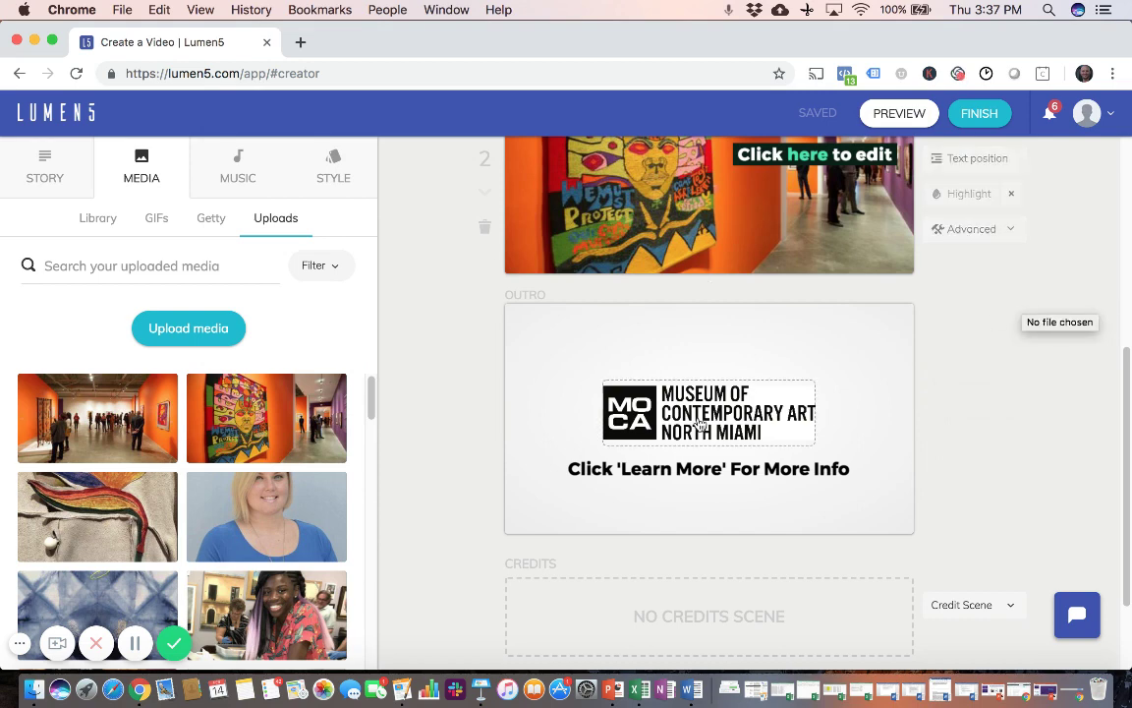
{"action": "left_click", "coordinate": [591, 471]}
{"action": "triple_click", "coordinate": [591, 471]}
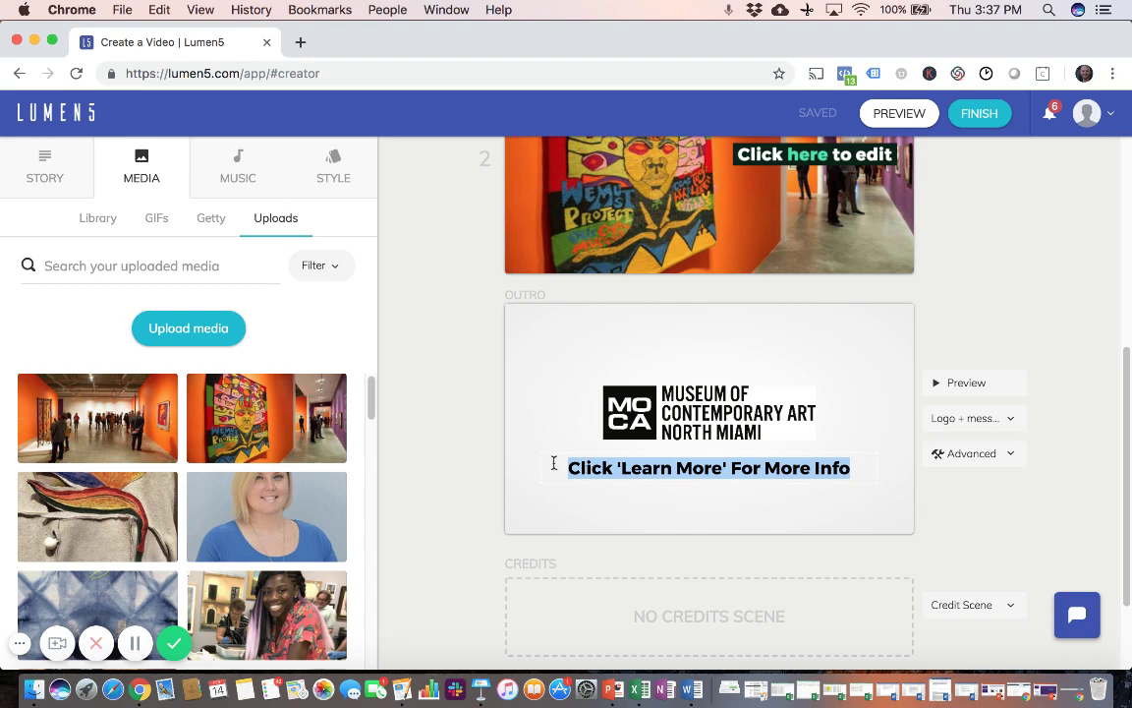
{"action": "left_click", "coordinate": [480, 467]}
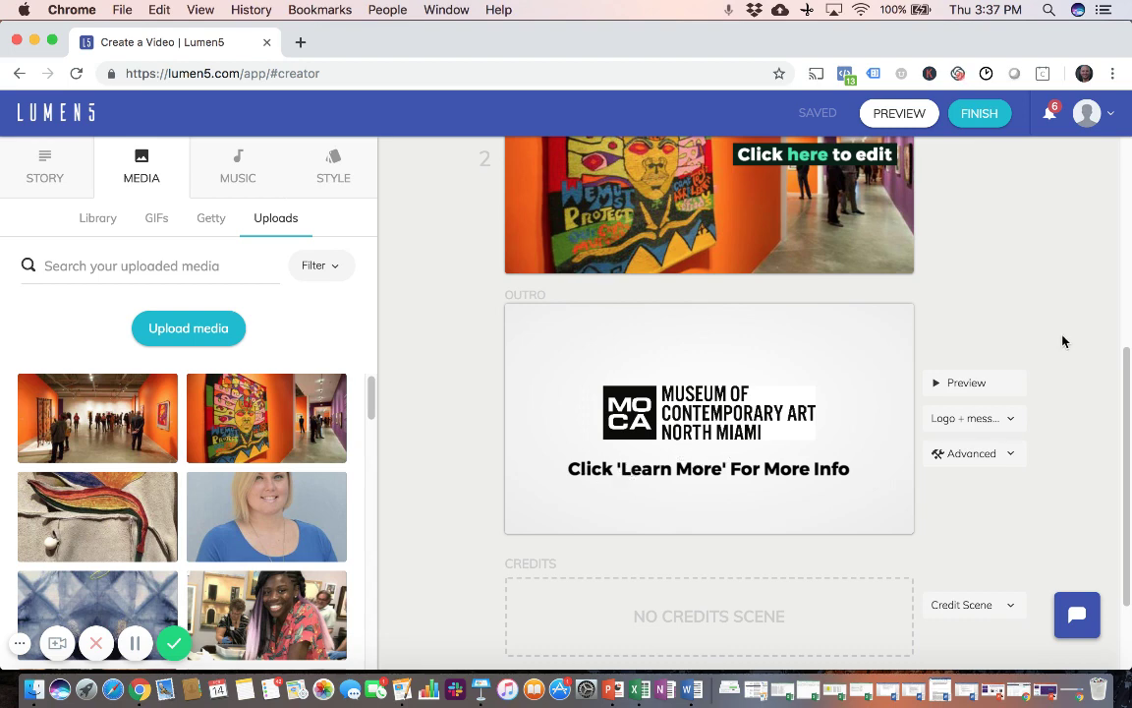
{"action": "scroll", "coordinate": [1062, 341], "scroll_direction": "up", "scroll_amount": 5}
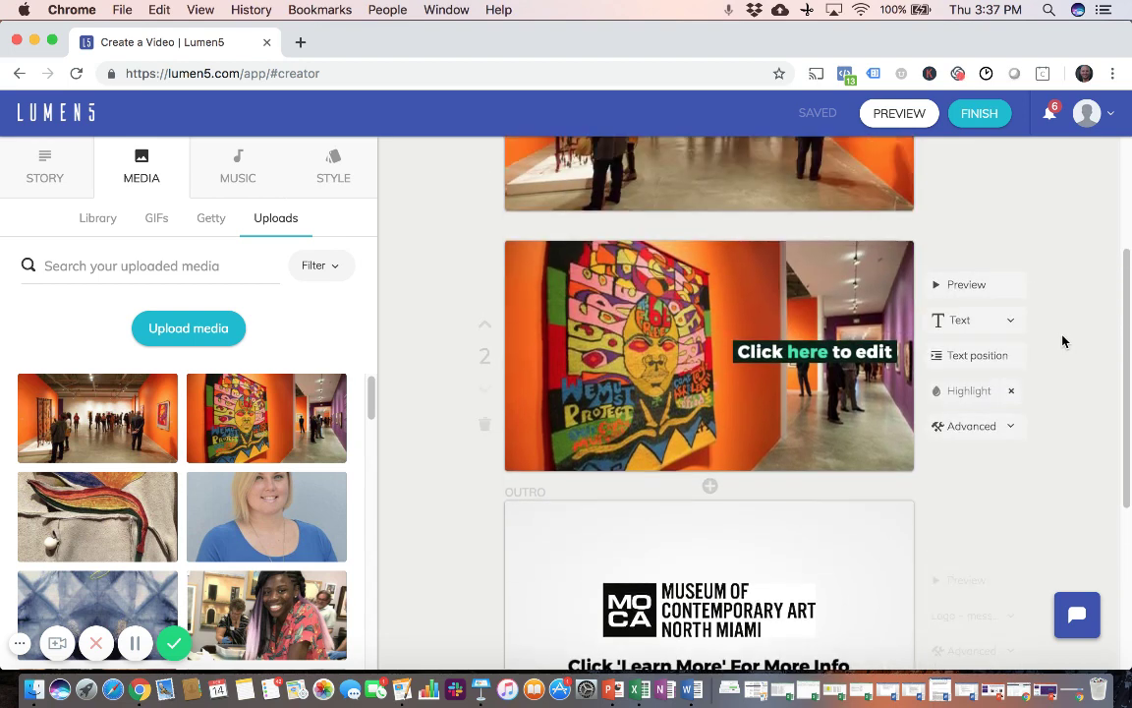
{"action": "scroll", "coordinate": [1063, 341], "scroll_direction": "up", "scroll_amount": 2}
{"action": "scroll", "coordinate": [1062, 341], "scroll_direction": "down", "scroll_amount": 3}
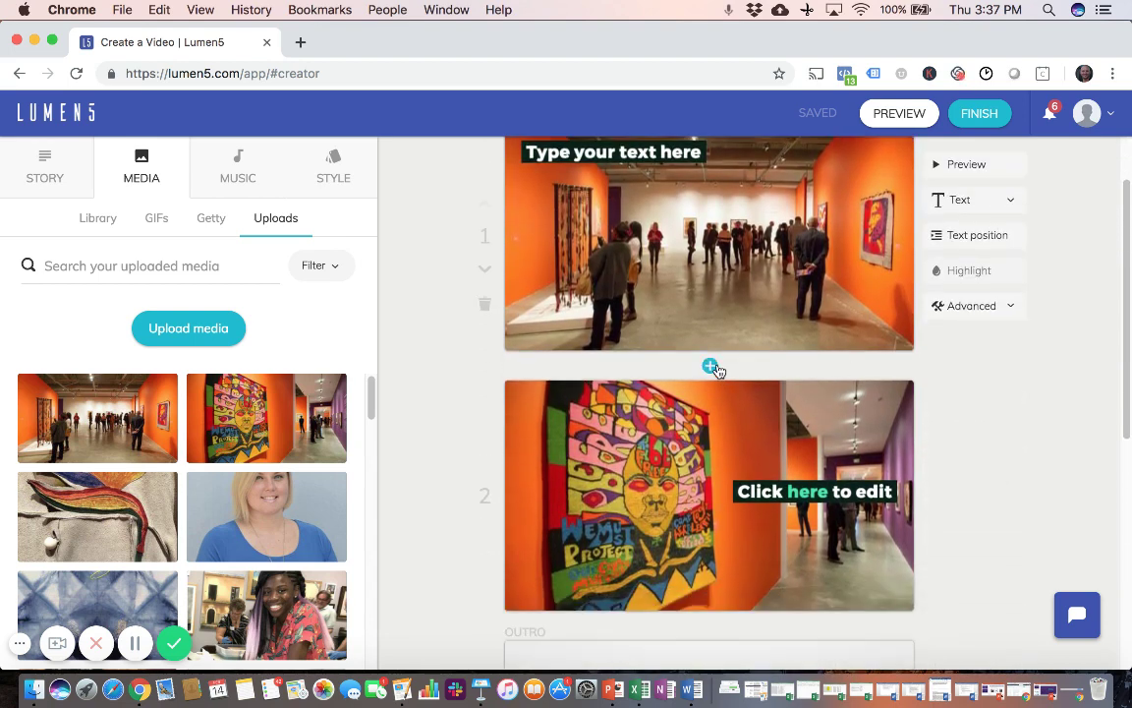
{"action": "scroll", "coordinate": [1034, 374], "scroll_direction": "down", "scroll_amount": 5}
{"action": "mouse_move", "coordinate": [732, 427]}
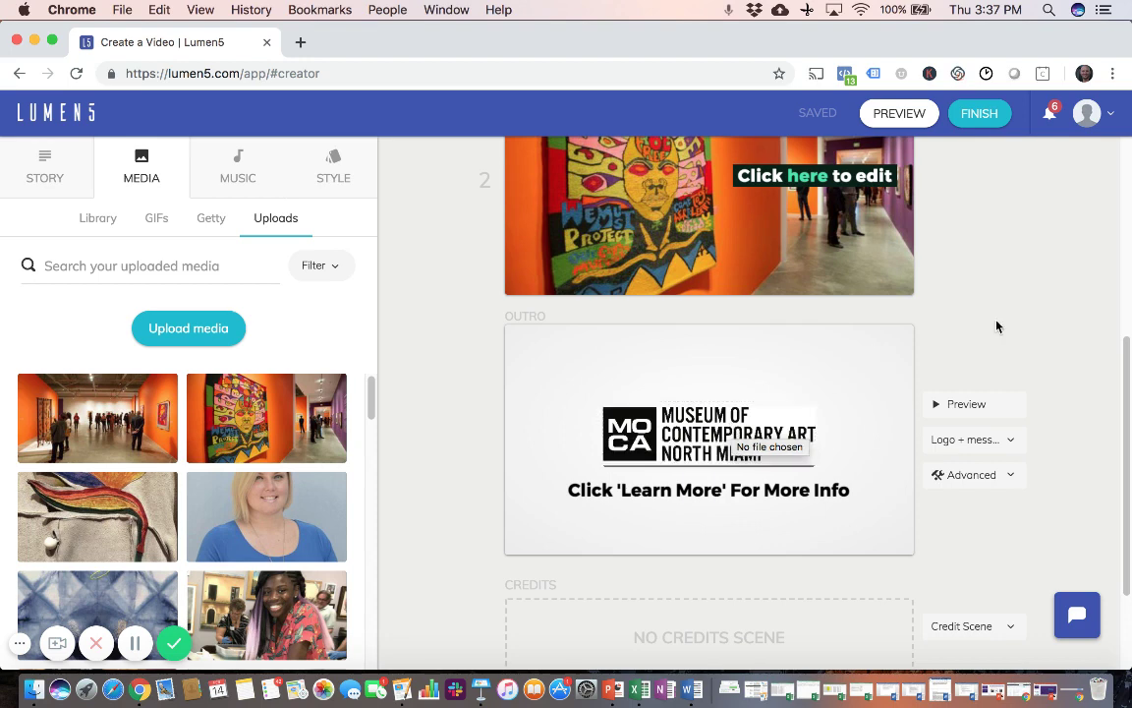
{"action": "scroll", "coordinate": [1050, 360], "scroll_direction": "up", "scroll_amount": 7}
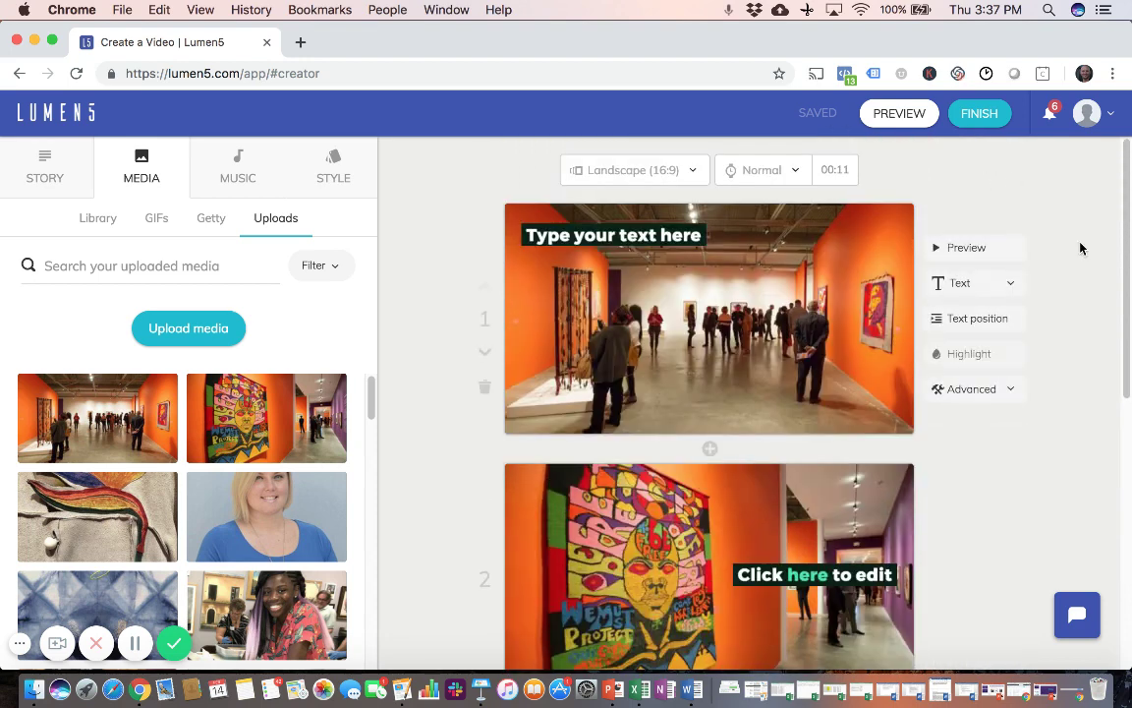
{"action": "scroll", "coordinate": [1081, 293], "scroll_direction": "down", "scroll_amount": 3}
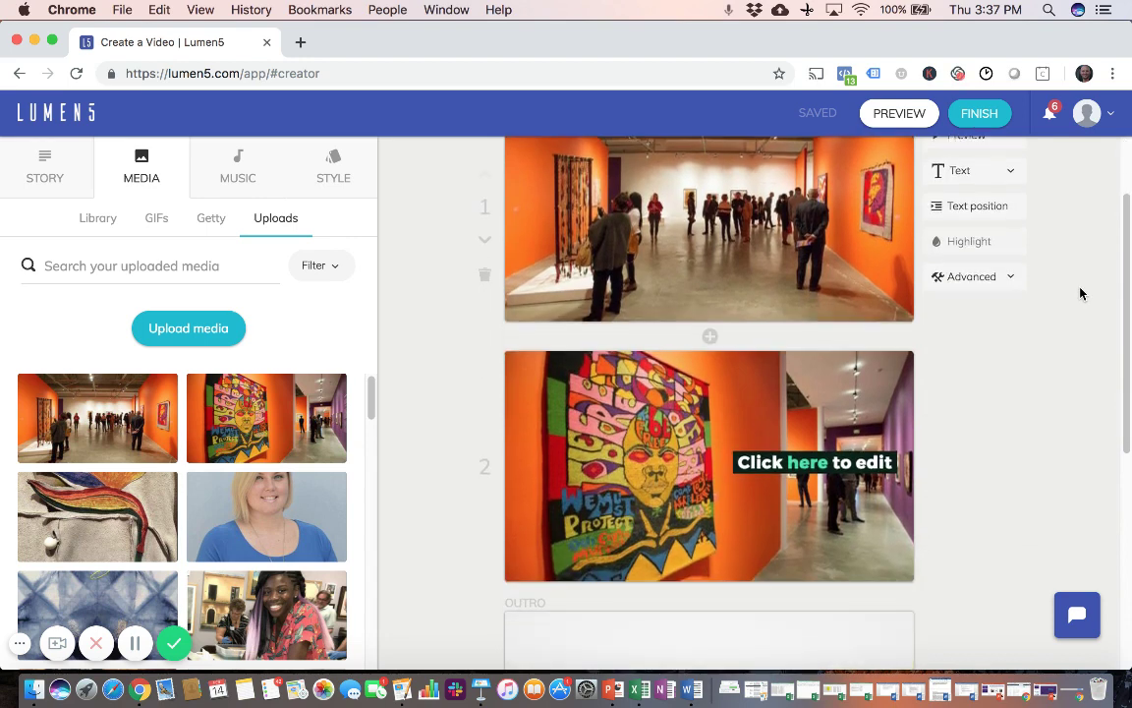
{"action": "scroll", "coordinate": [1080, 292], "scroll_direction": "up", "scroll_amount": 3}
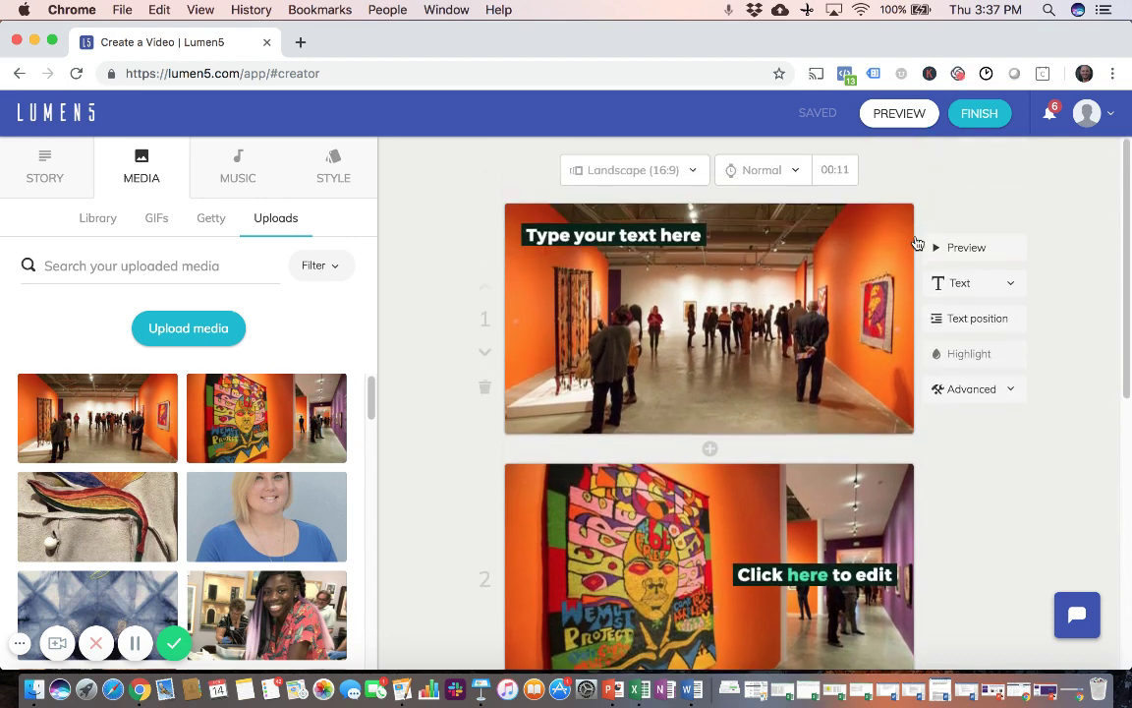
{"action": "mouse_move", "coordinate": [841, 181]}
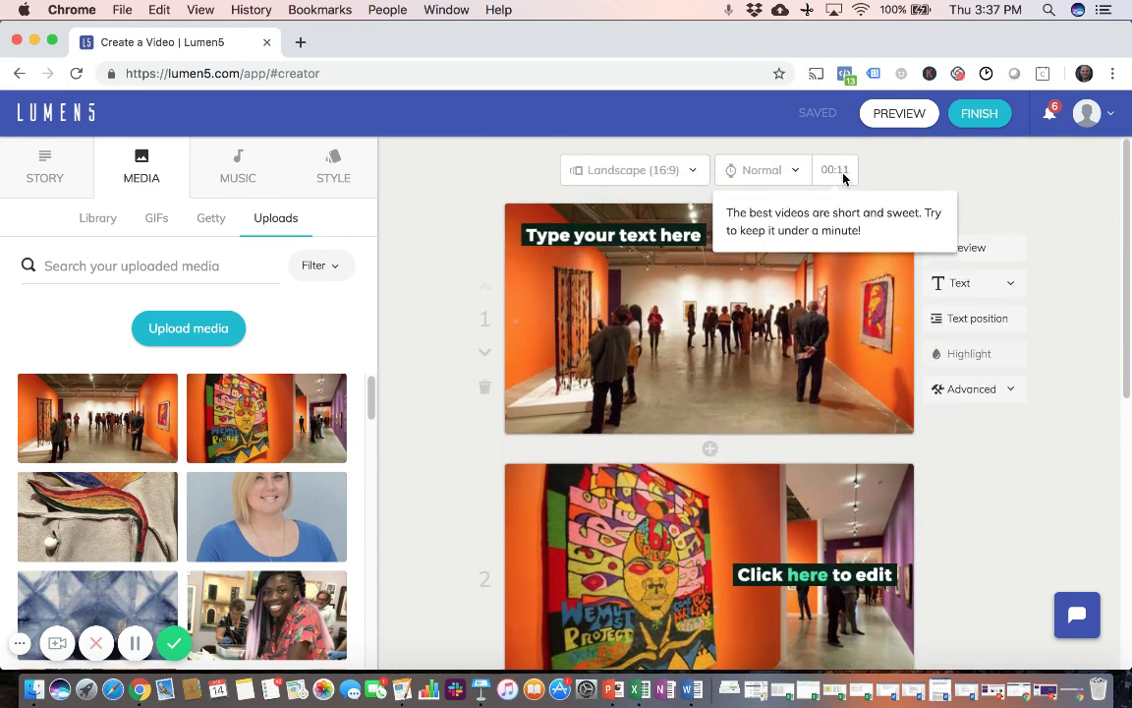
{"action": "left_click", "coordinate": [945, 390]}
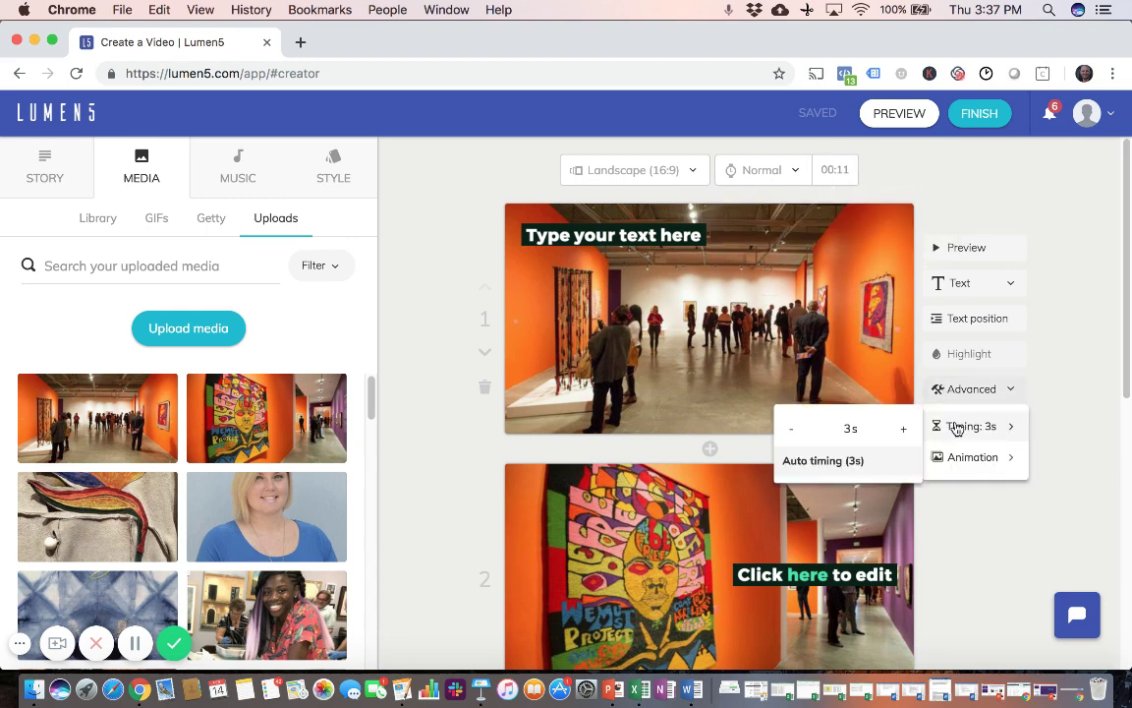
{"action": "mouse_move", "coordinate": [851, 175]}
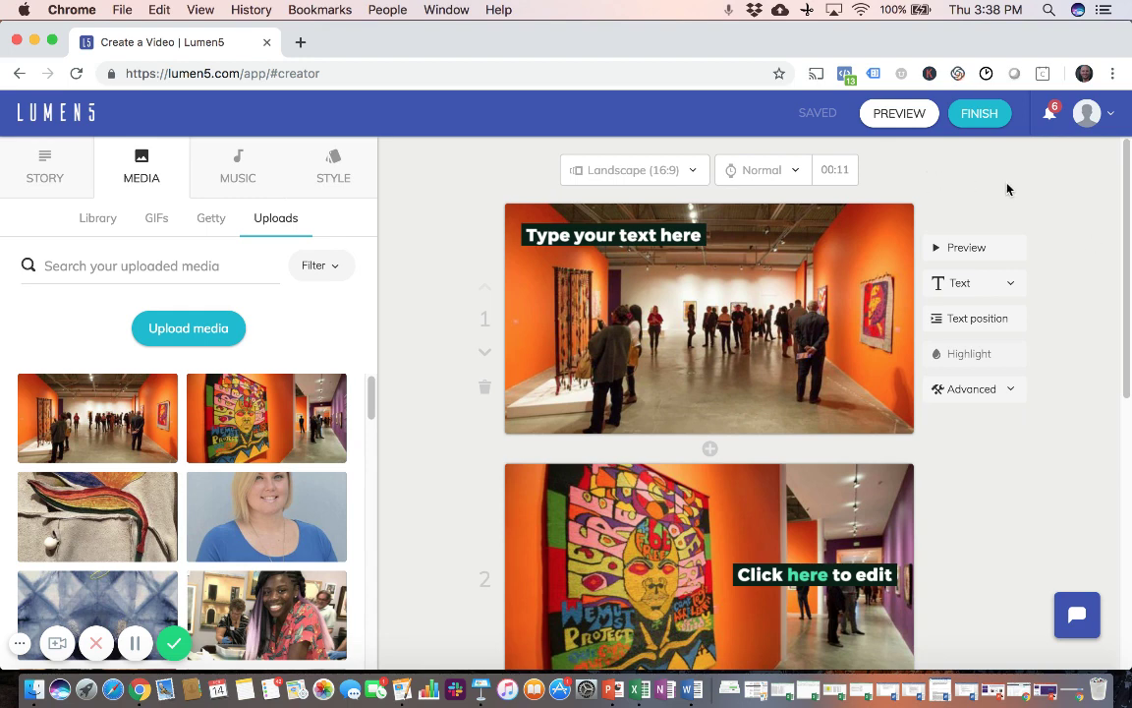
Step: Render the video at 720p HD resolution
{"action": "left_click", "coordinate": [978, 118]}
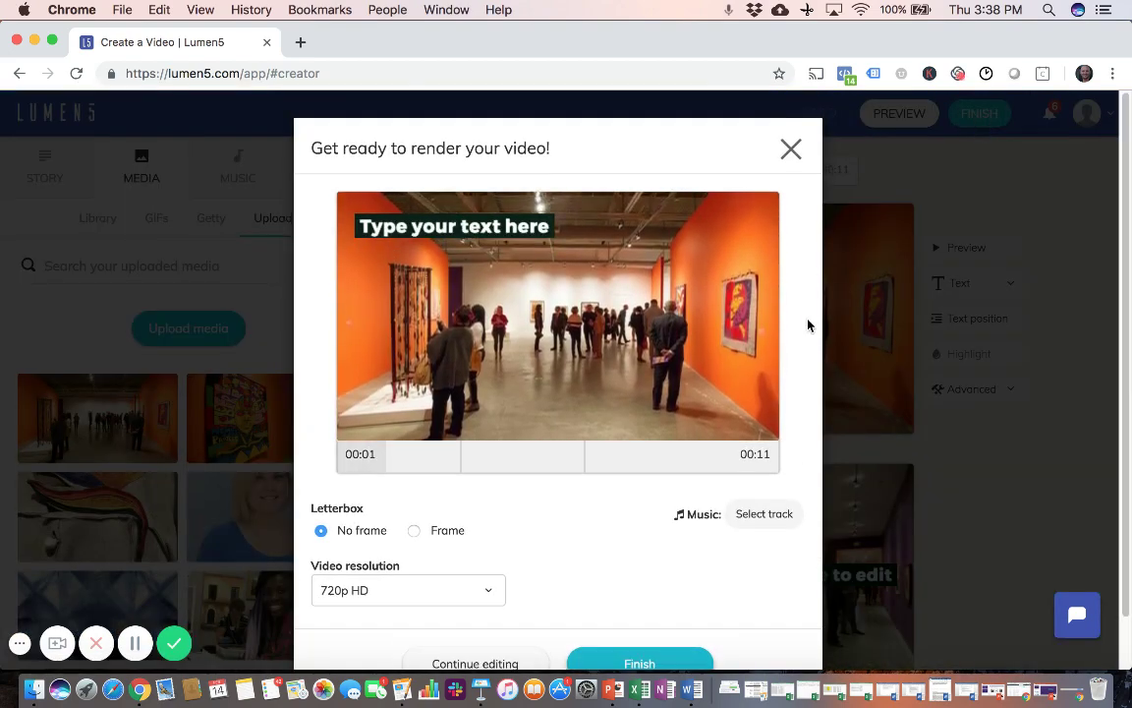
{"action": "scroll", "coordinate": [808, 325], "scroll_direction": "down", "scroll_amount": 2}
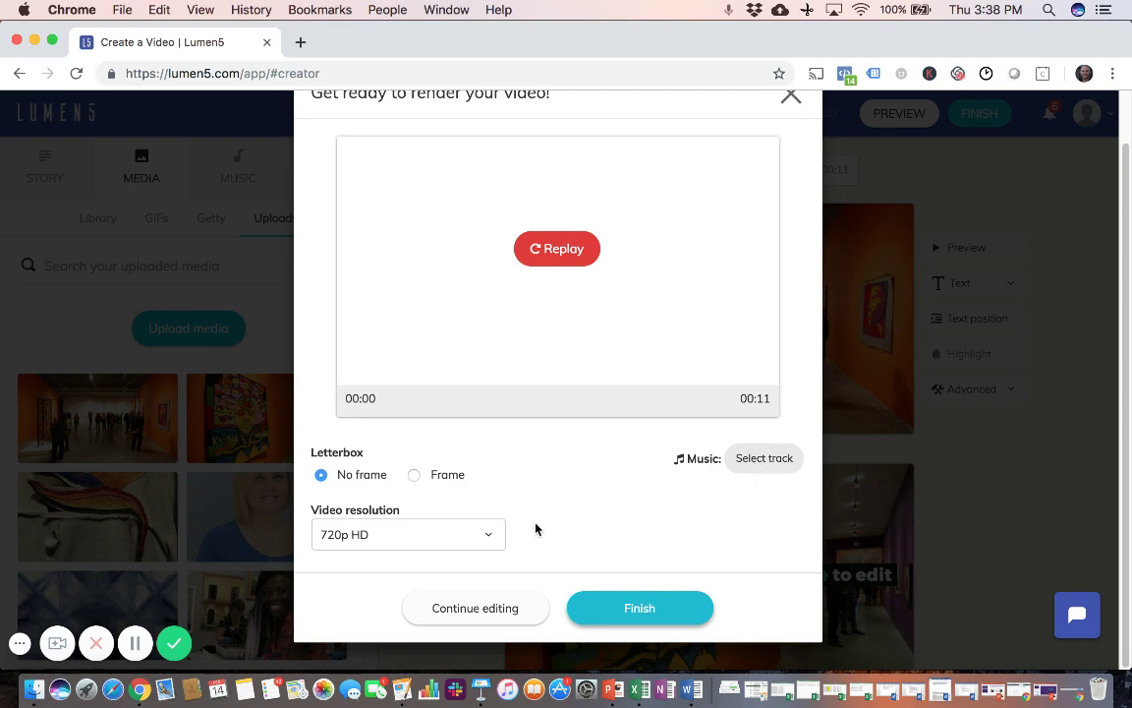
{"action": "left_click", "coordinate": [495, 535]}
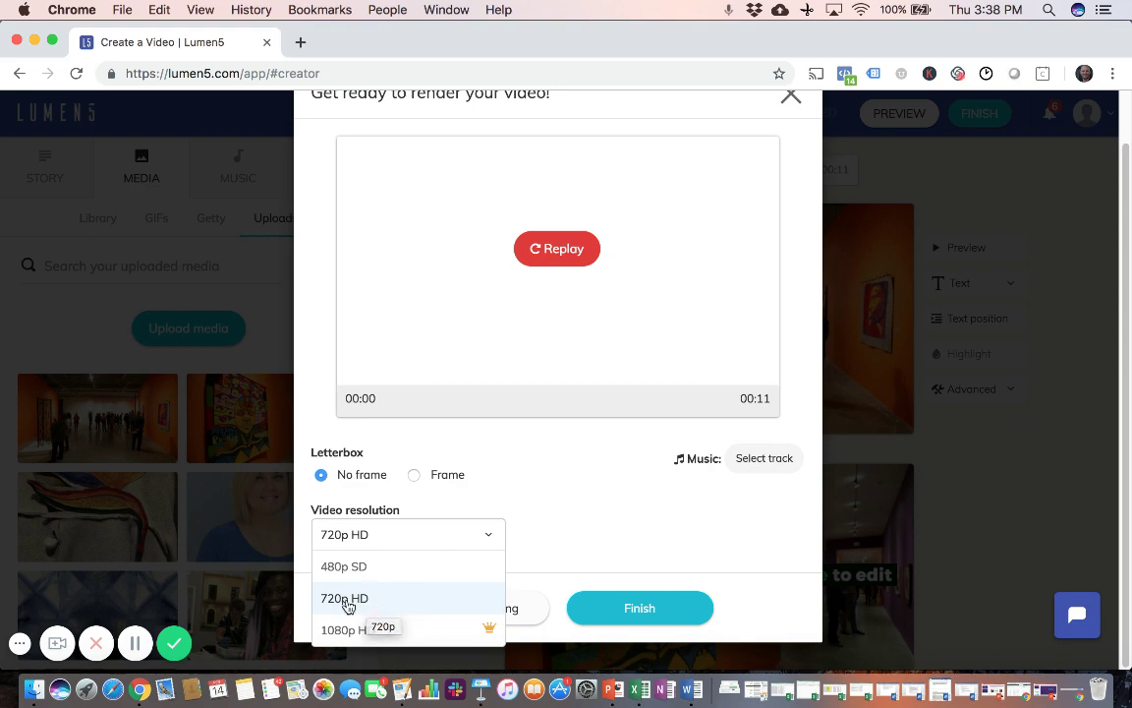
{"action": "left_click", "coordinate": [630, 527]}
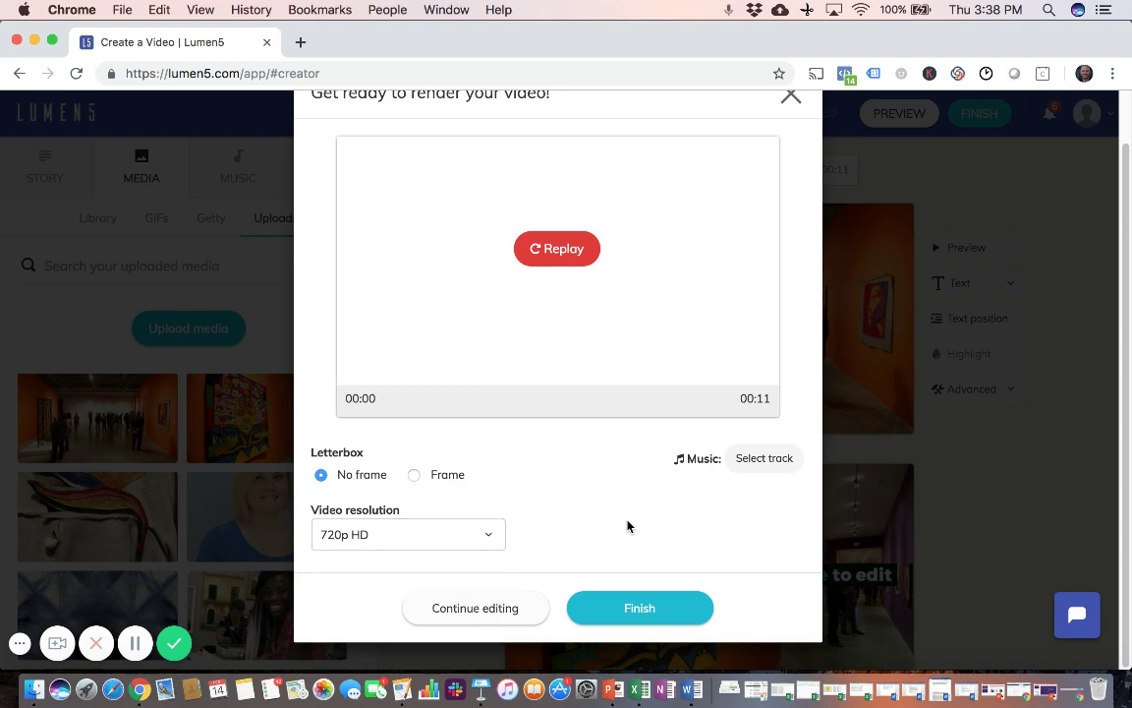
{"action": "left_click", "coordinate": [640, 608]}
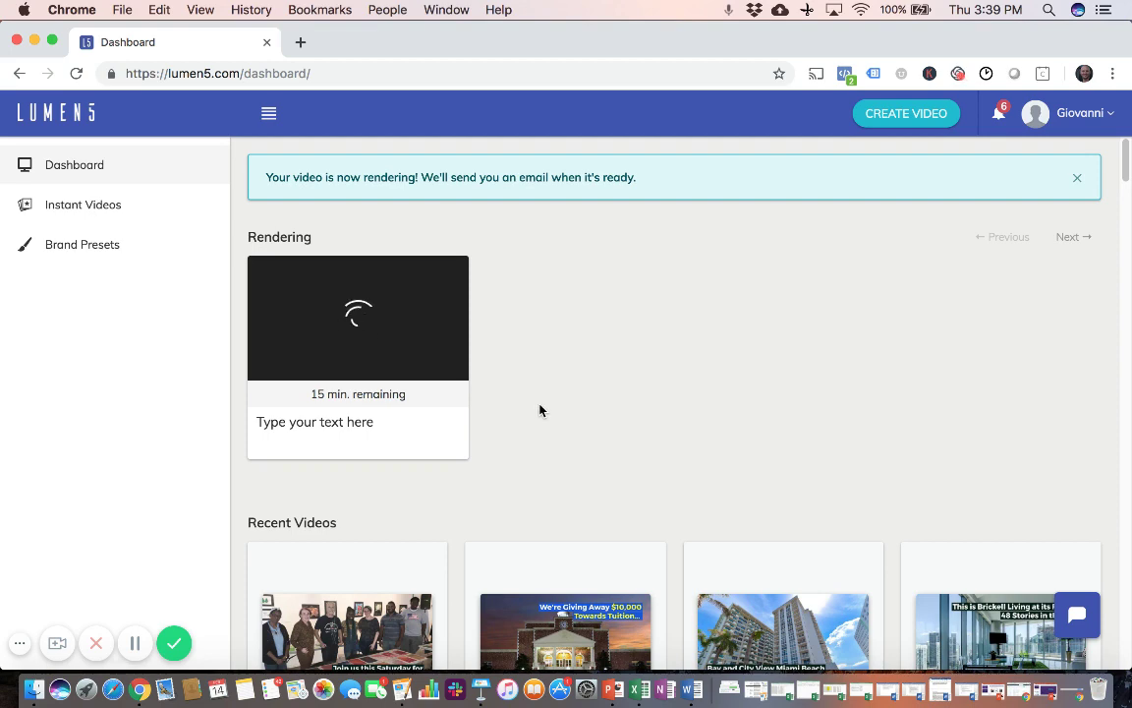
Step: Scroll down the dashboard past the Rendering card to the Recent Videos list
{"action": "scroll", "coordinate": [538, 410], "scroll_direction": "down", "scroll_amount": 1}
{"action": "scroll", "coordinate": [539, 410], "scroll_direction": "down", "scroll_amount": 3}
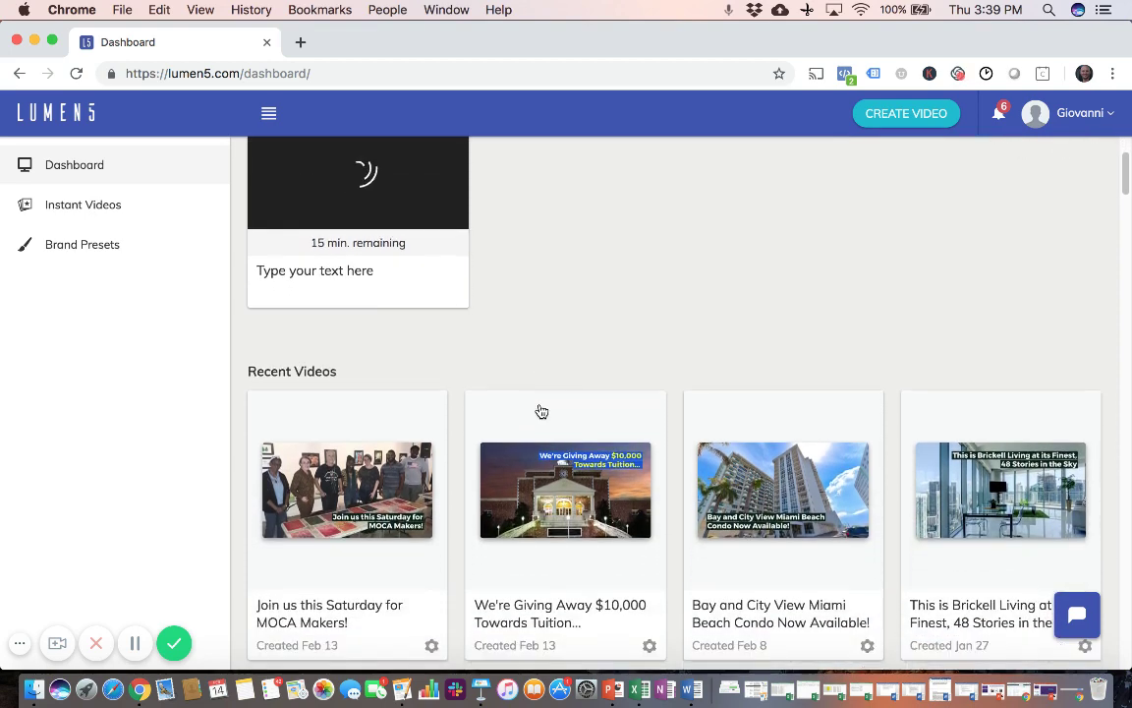
{"action": "scroll", "coordinate": [650, 365], "scroll_direction": "down", "scroll_amount": 2}
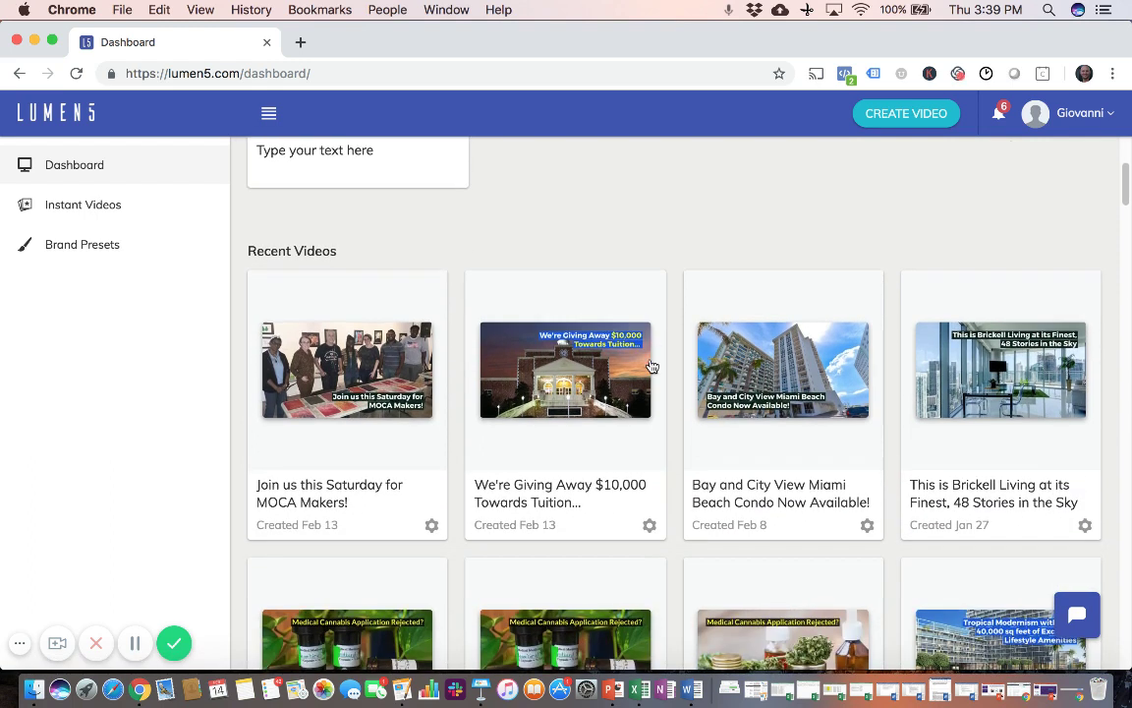
Step: Open the 'Bay and City View Miami Beach Condo Now Available!' video and download it as MP4
{"action": "left_click", "coordinate": [827, 389]}
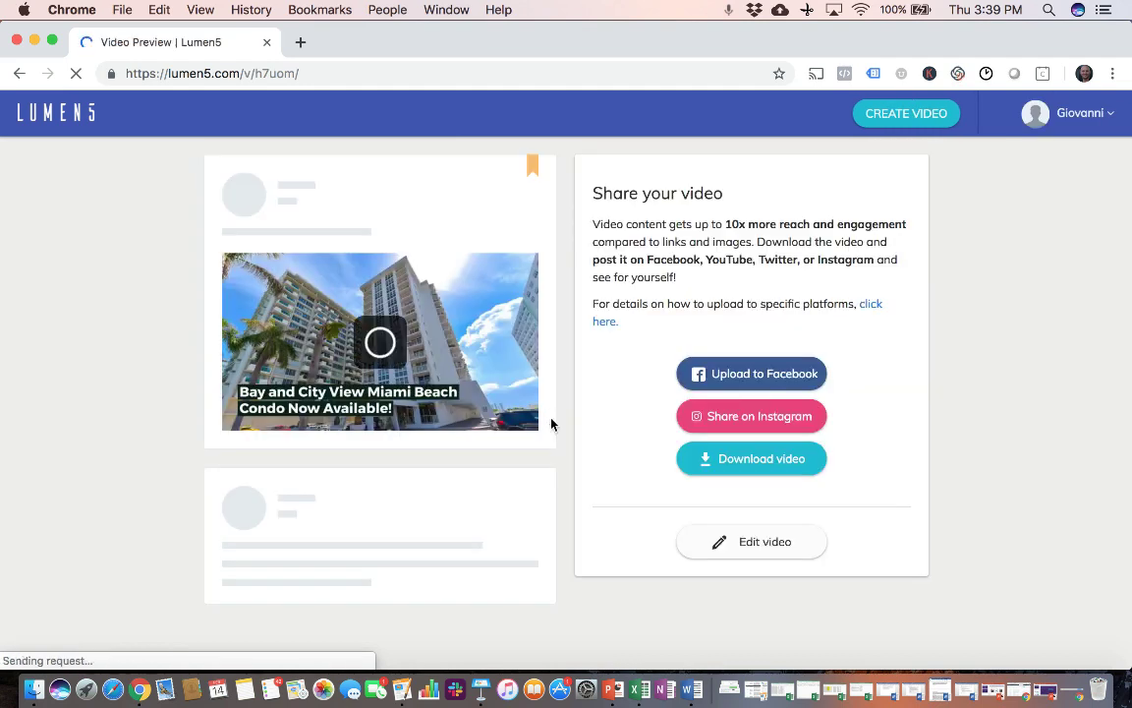
{"action": "left_click", "coordinate": [744, 472]}
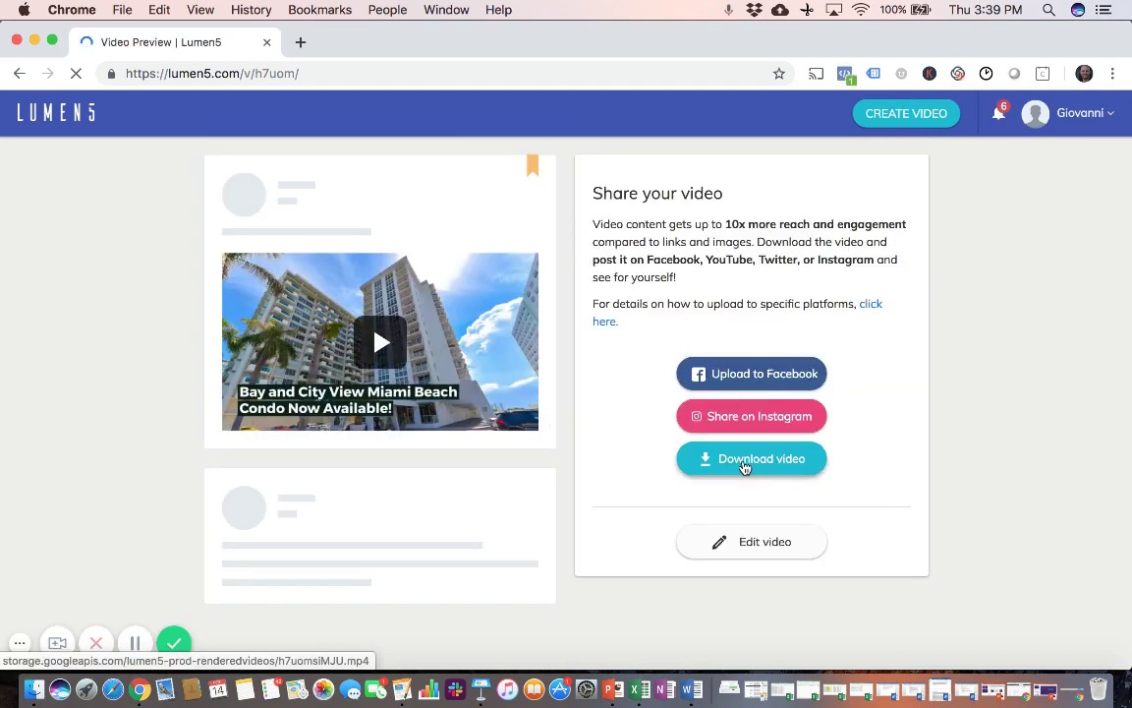